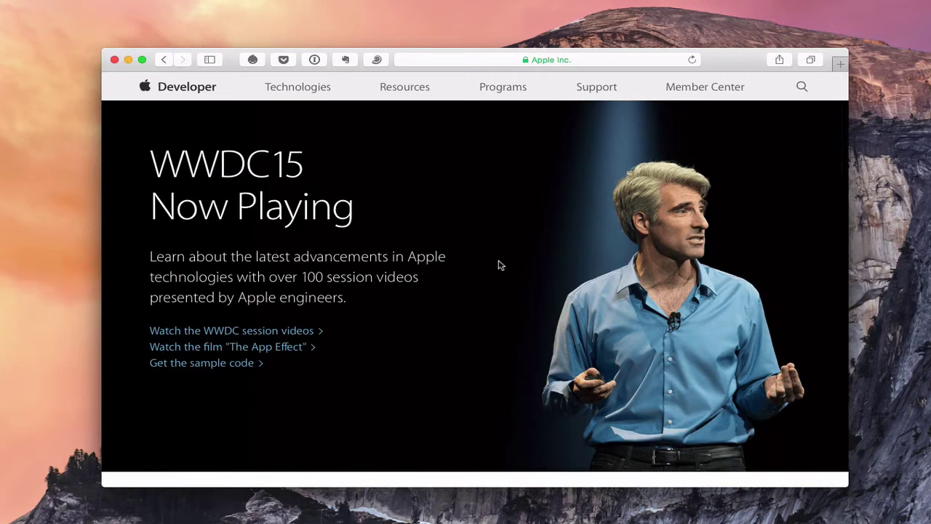
Look through the Apple Developer home page, including the Developer Program membership and the Apple platforms sections
scroll(499, 265, "down", 10)
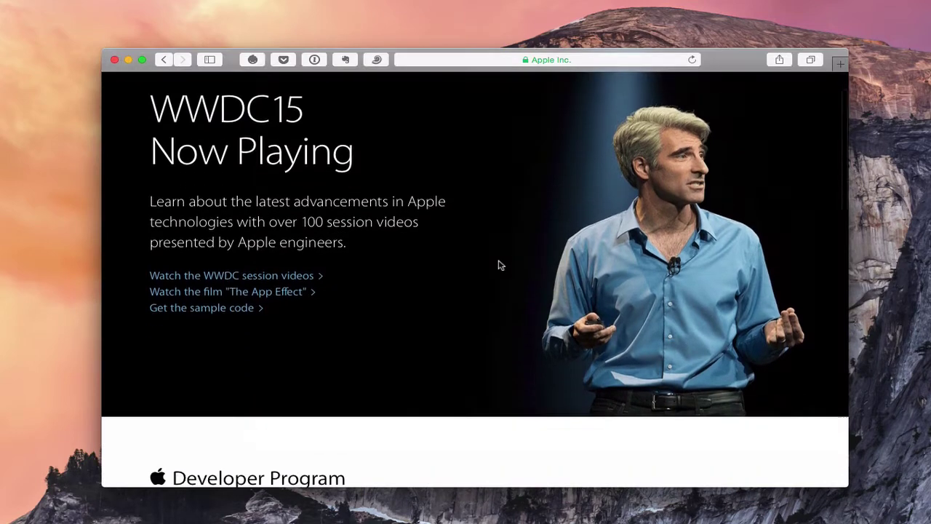
scroll(499, 265, "down", 2)
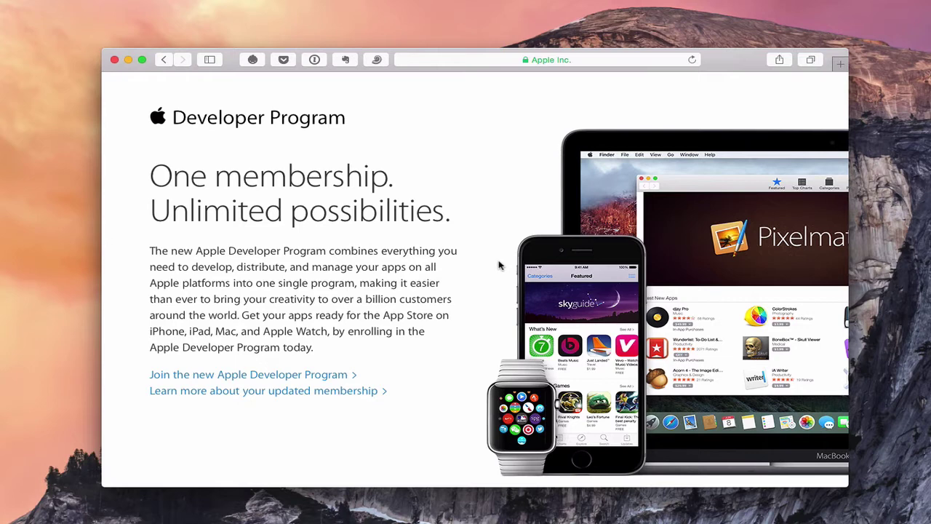
scroll(500, 265, "down", 3)
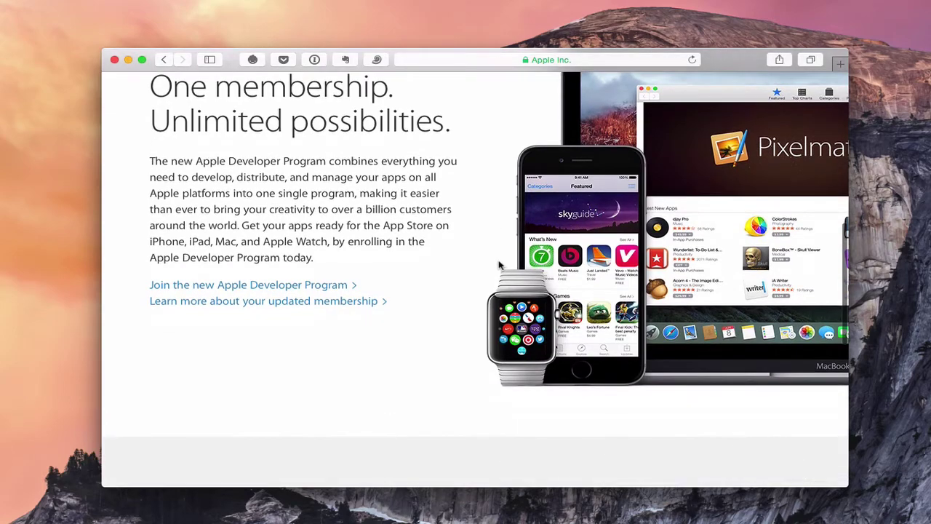
scroll(499, 266, "down", 6)
scroll(500, 266, "down", 6)
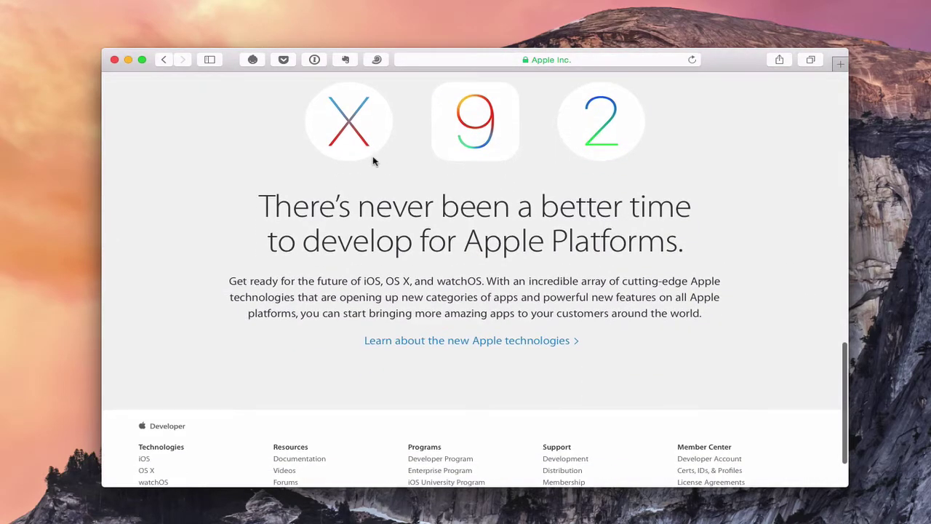
scroll(578, 204, "up", 15)
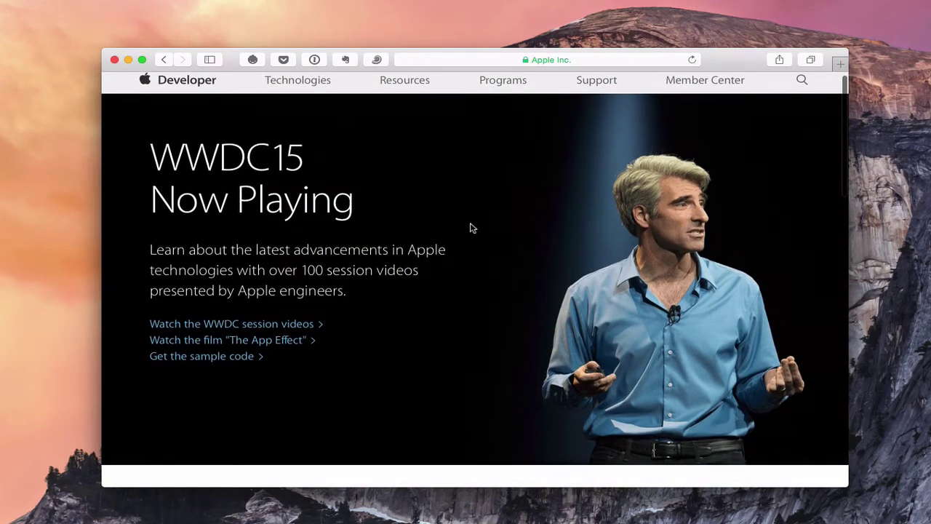
scroll(469, 228, "down", 5)
scroll(470, 228, "down", 7)
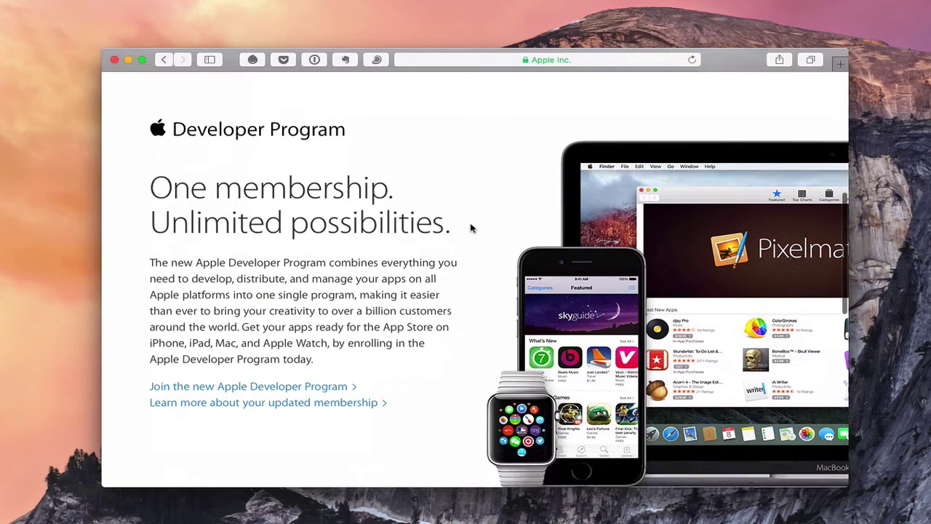
scroll(454, 269, "up", 12)
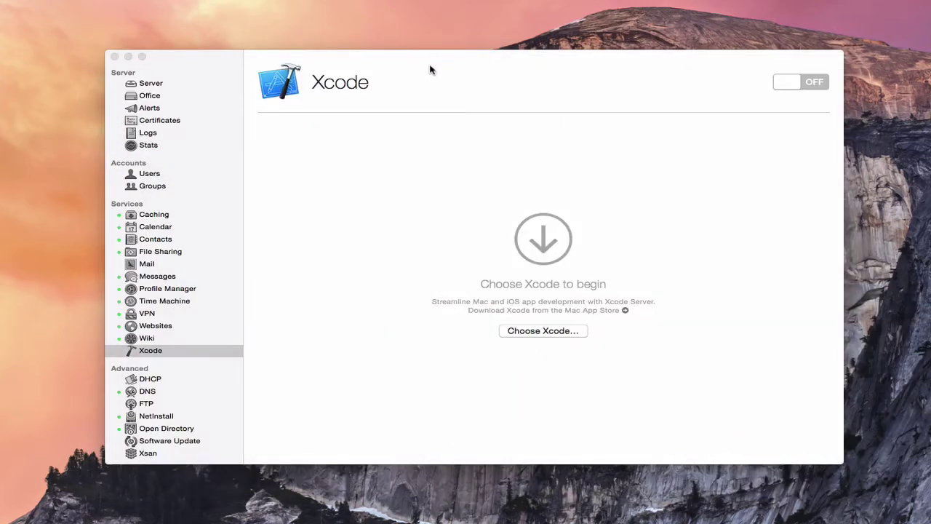
View the Xcode page in the Mac App Store, then return to the Xcode service in Server
left_click(429, 69)
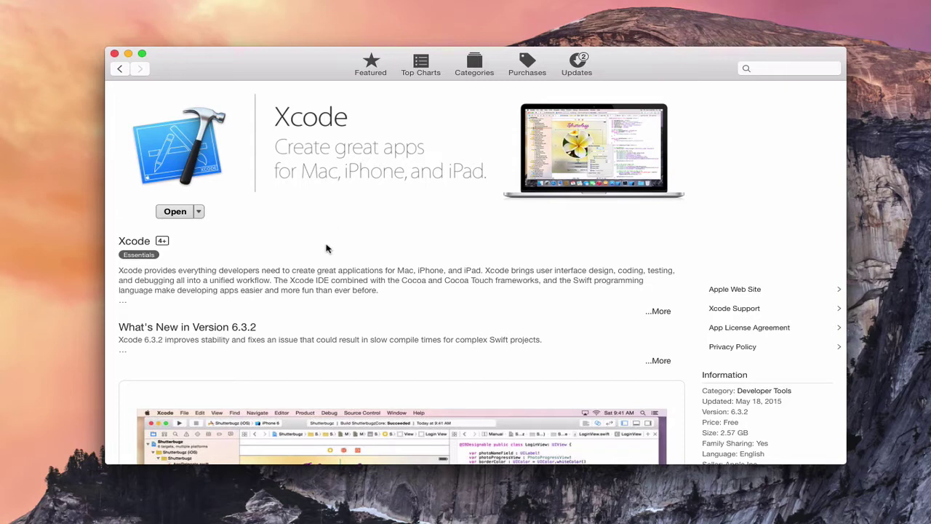
left_click(127, 56)
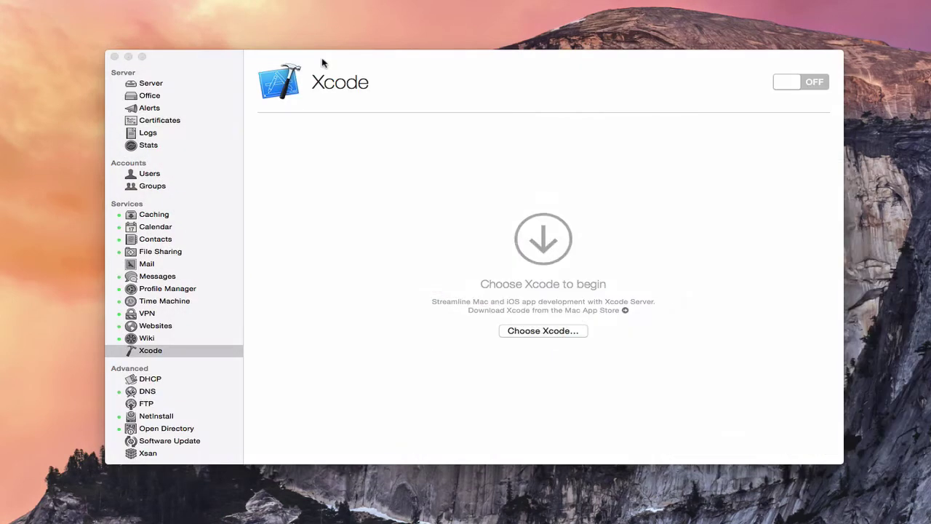
left_click(430, 77)
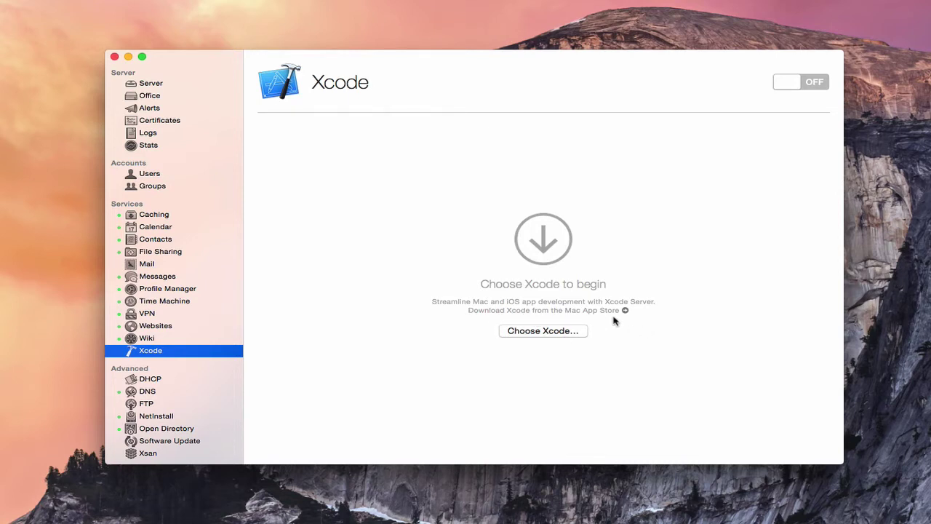
Choose the Xcode application from the Applications folder for the Xcode service
left_click(533, 332)
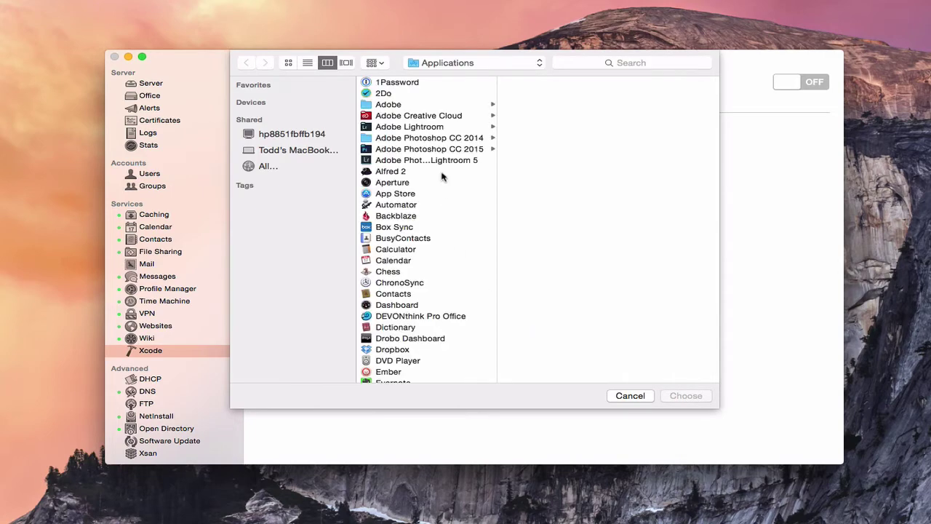
scroll(448, 282, "down", 10)
scroll(448, 282, "down", 5)
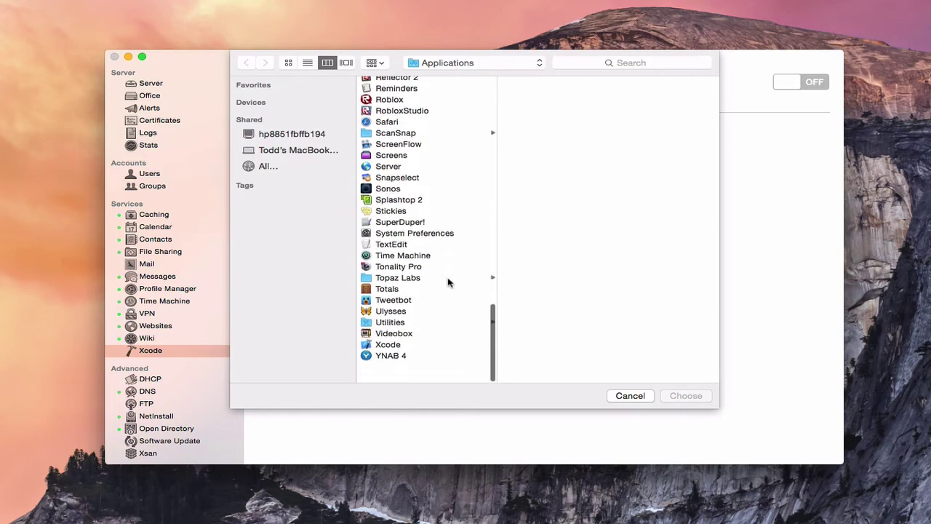
left_click(379, 366)
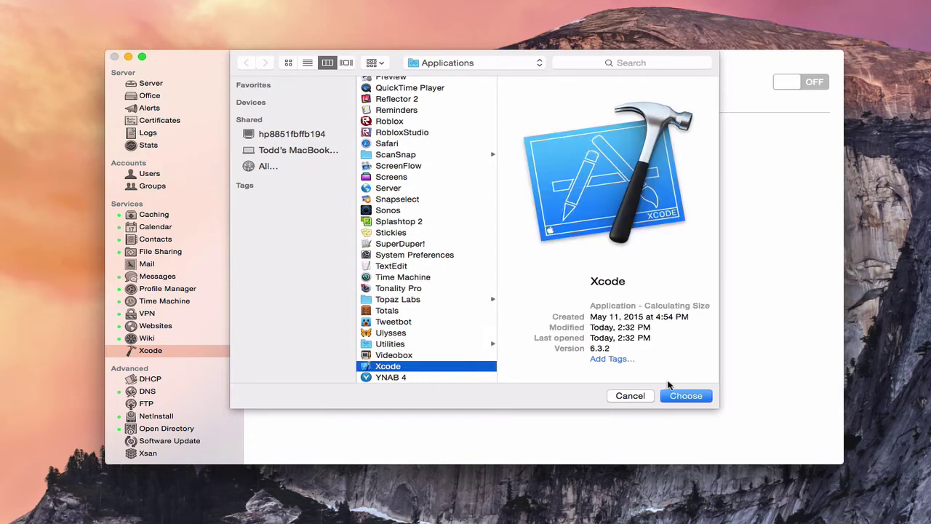
left_click(686, 395)
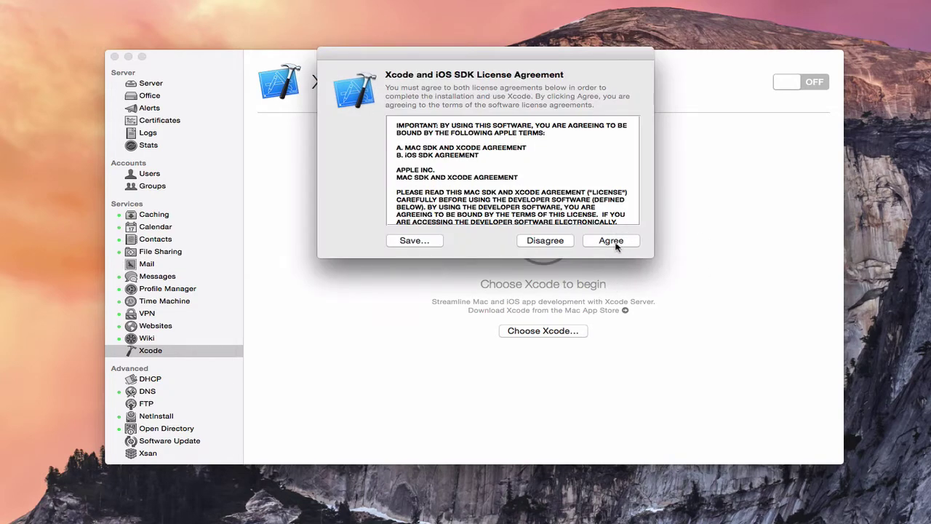
Agree to the Xcode and iOS SDK license, authorize with the administrator account password, and quit iTunes for the installation
left_click(611, 245)
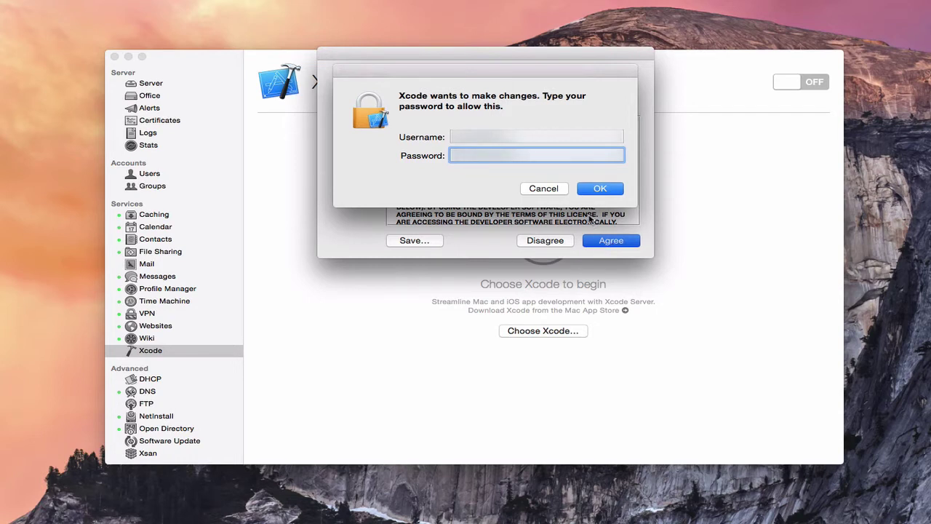
left_click(598, 189)
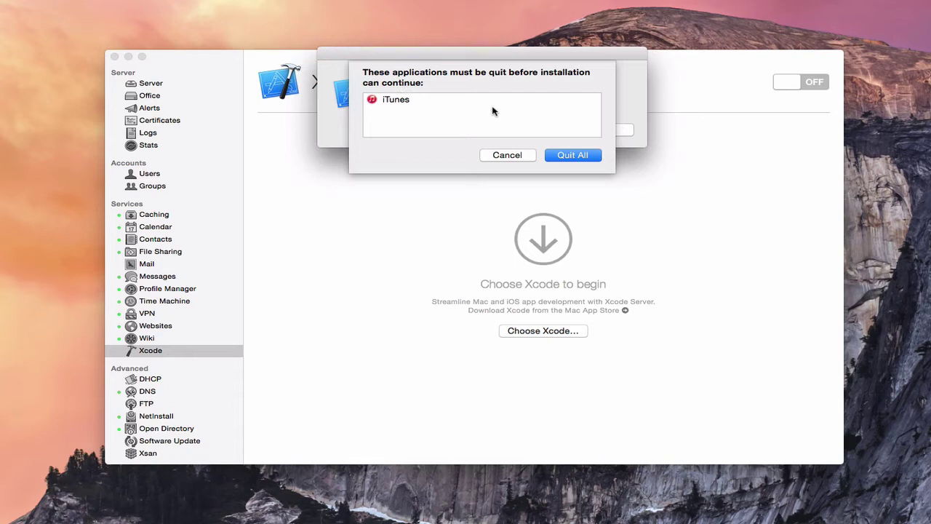
left_click(575, 156)
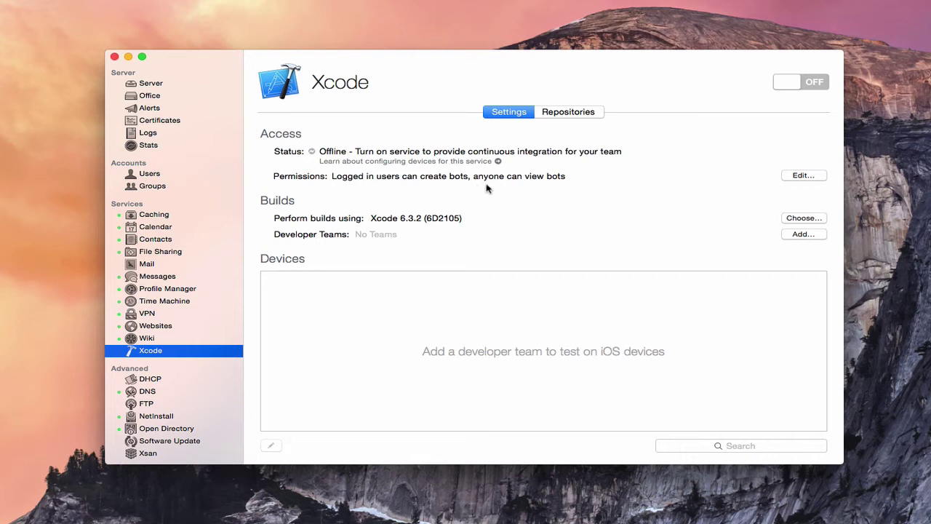
Review the Xcode service's permission choices for bot creation, view-only access and network connections, and dismiss them without saving
left_click(809, 179)
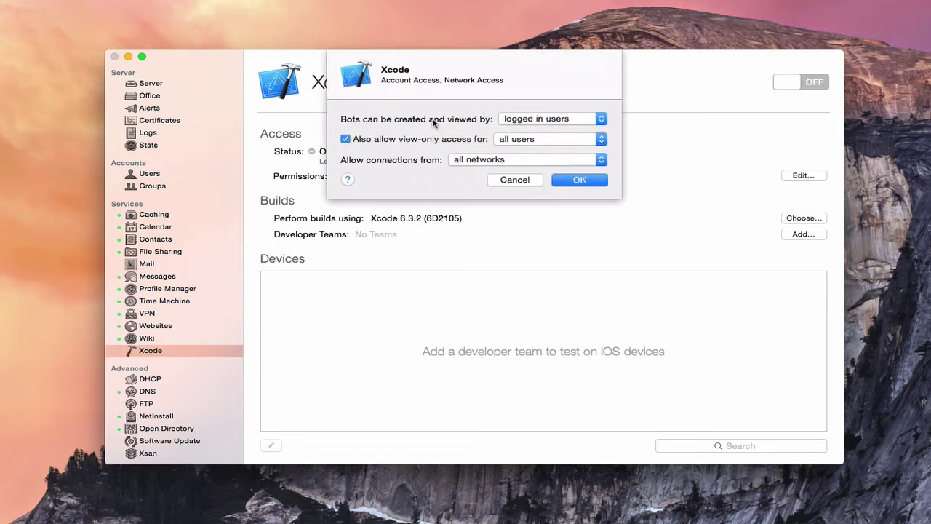
left_click(601, 119)
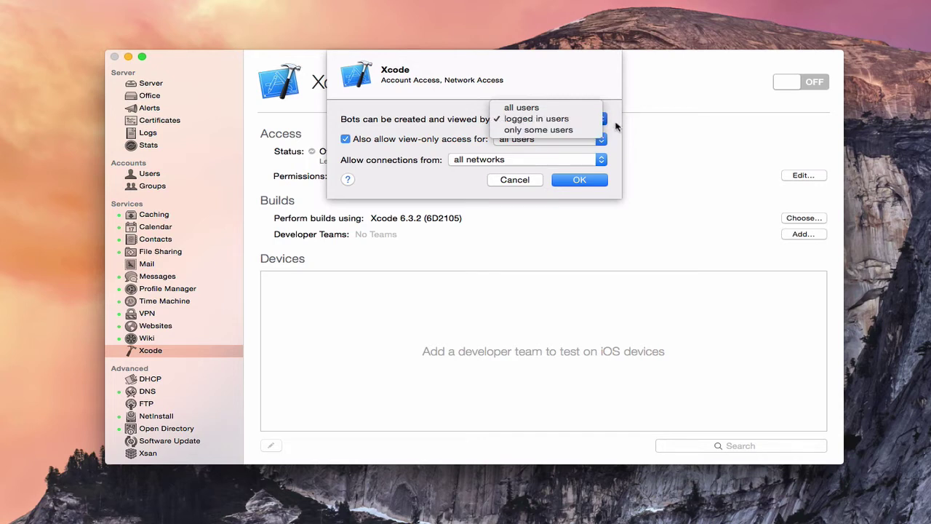
left_click(615, 126)
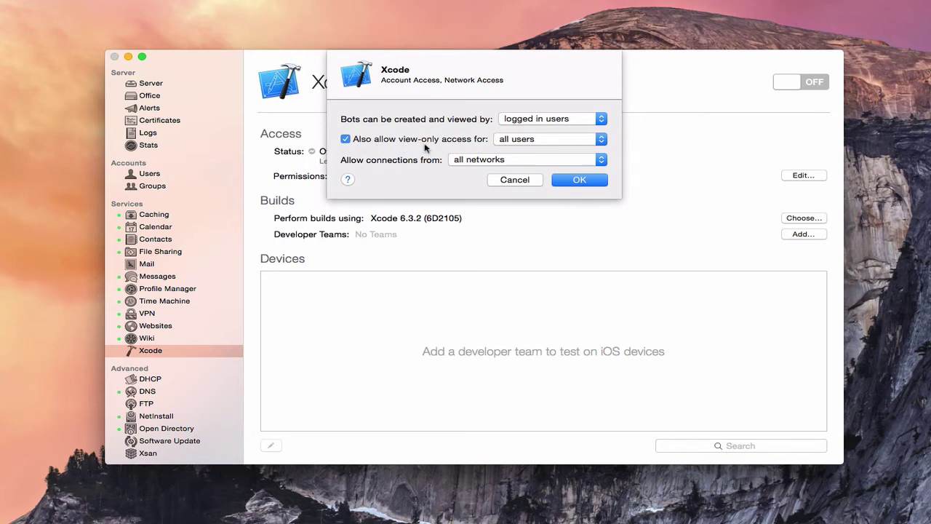
left_click(603, 141)
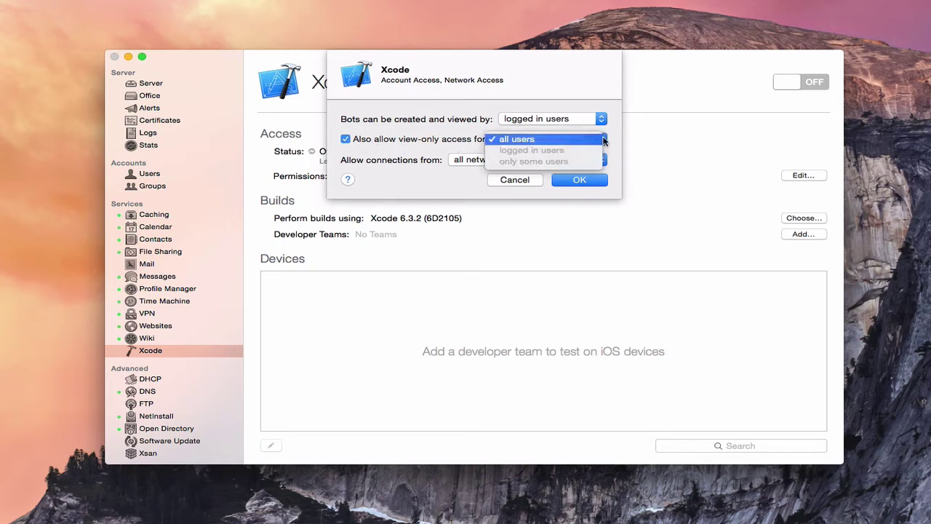
left_click(614, 142)
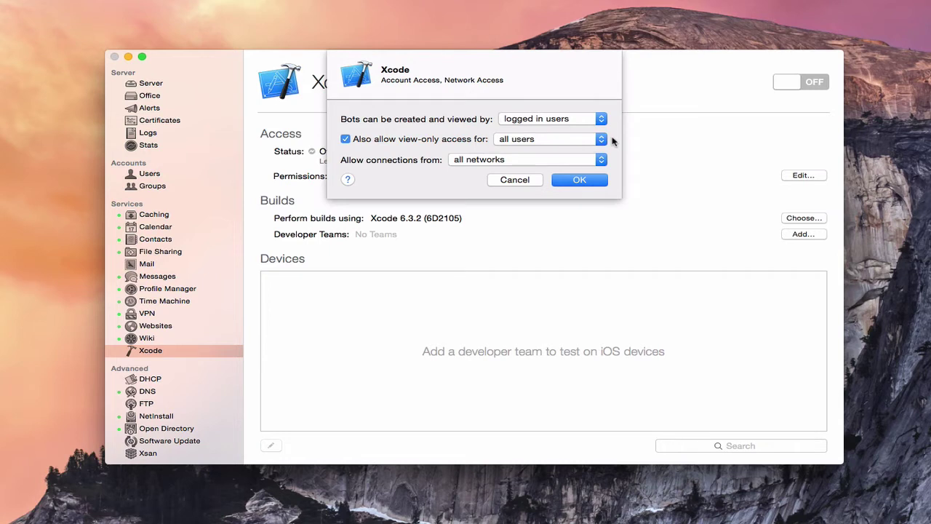
left_click(602, 122)
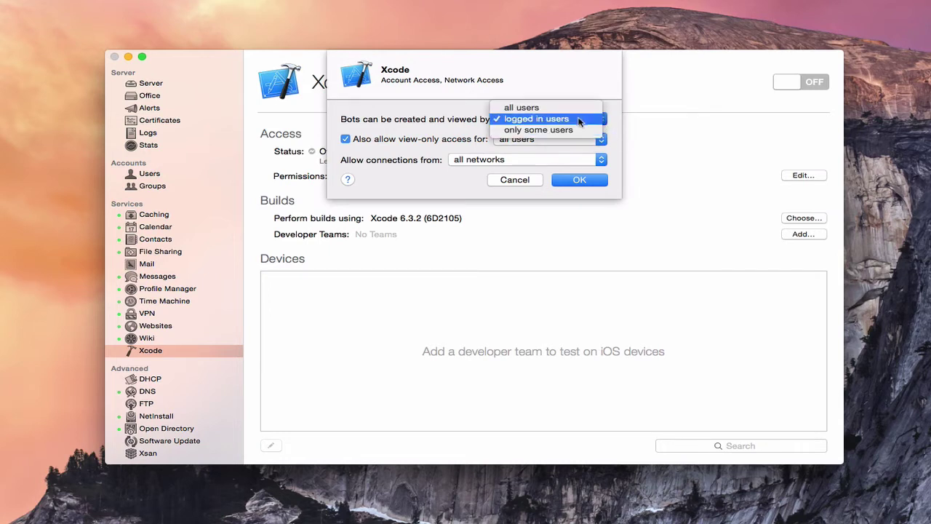
left_click(614, 125)
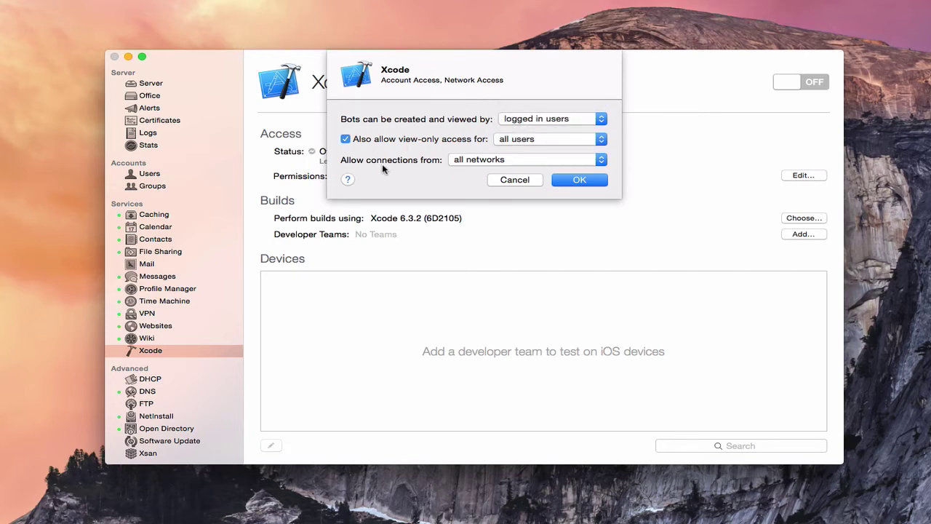
left_click(600, 159)
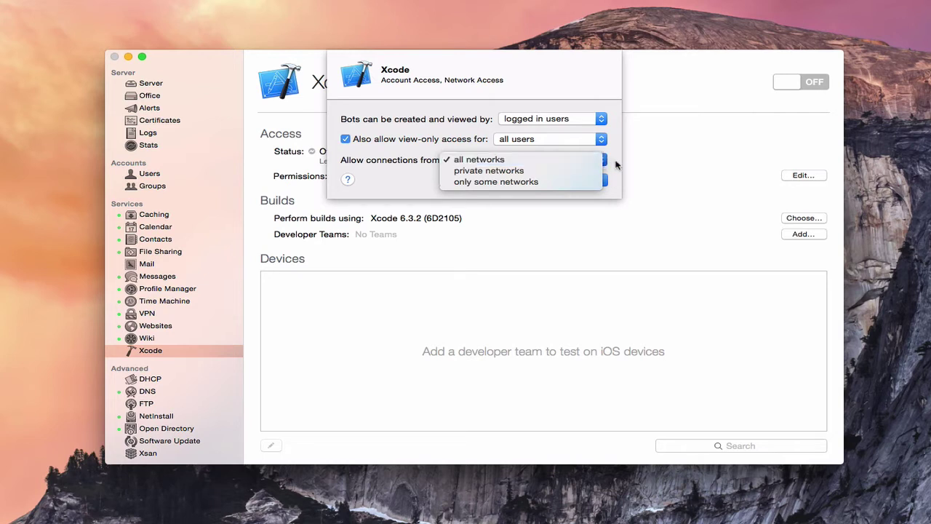
left_click(601, 161)
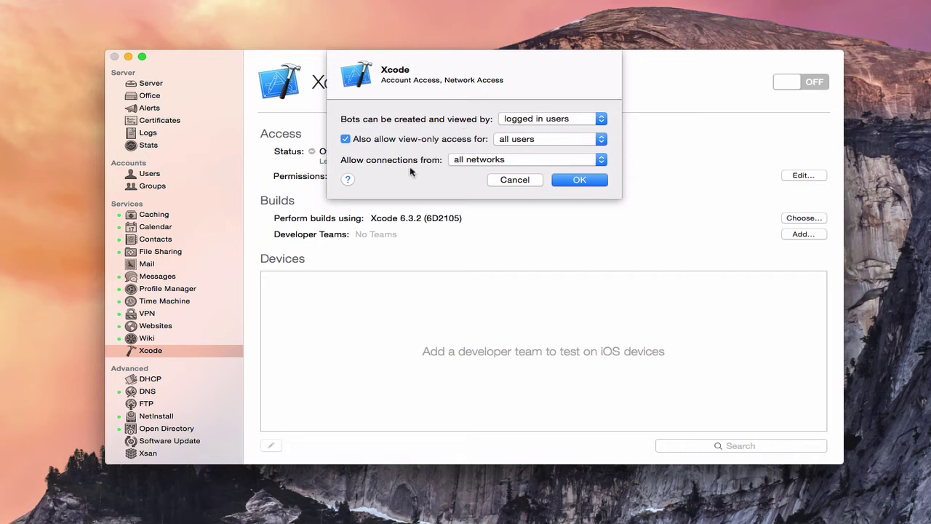
left_click(514, 179)
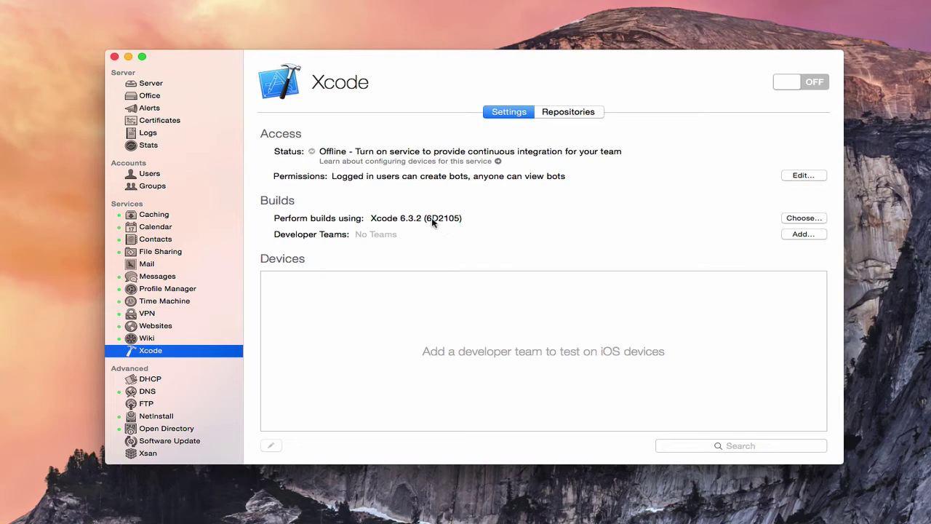
Look in the Applications folder for the Xcode version used to perform builds, and dismiss the selection
left_click(803, 219)
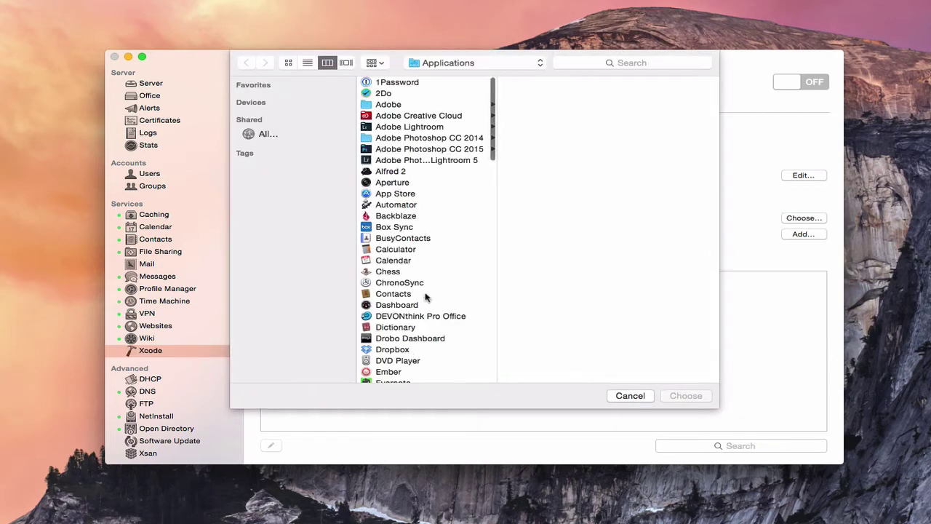
scroll(431, 304, "down", 20)
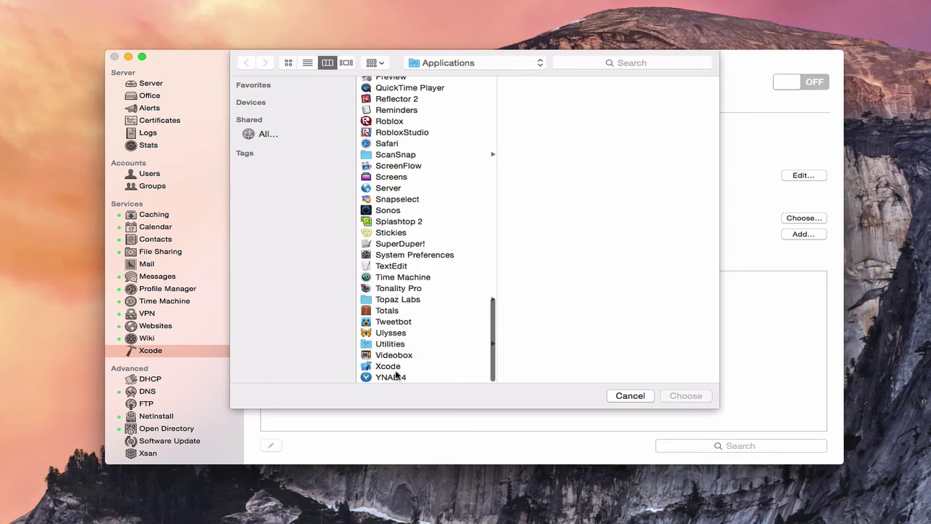
left_click(625, 397)
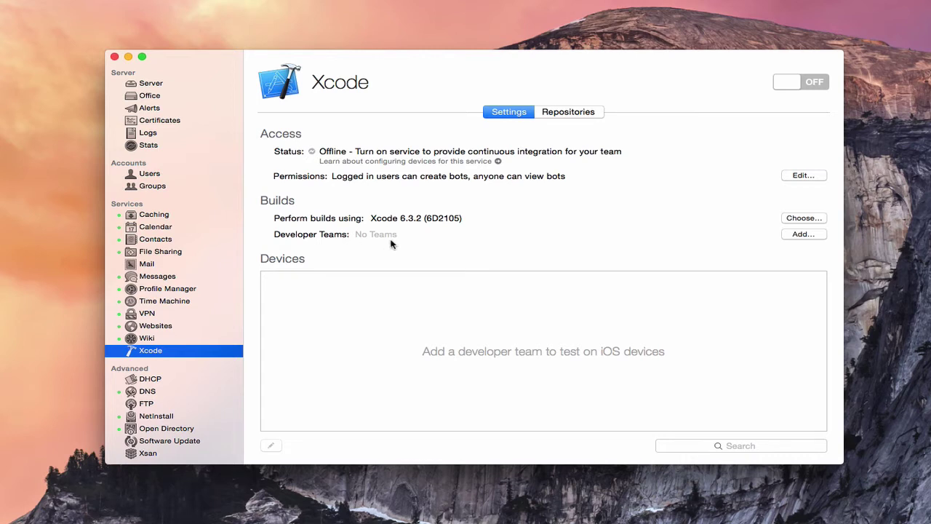
Add this server to the account's Apple development team in the Xcode service's build settings
left_click(801, 238)
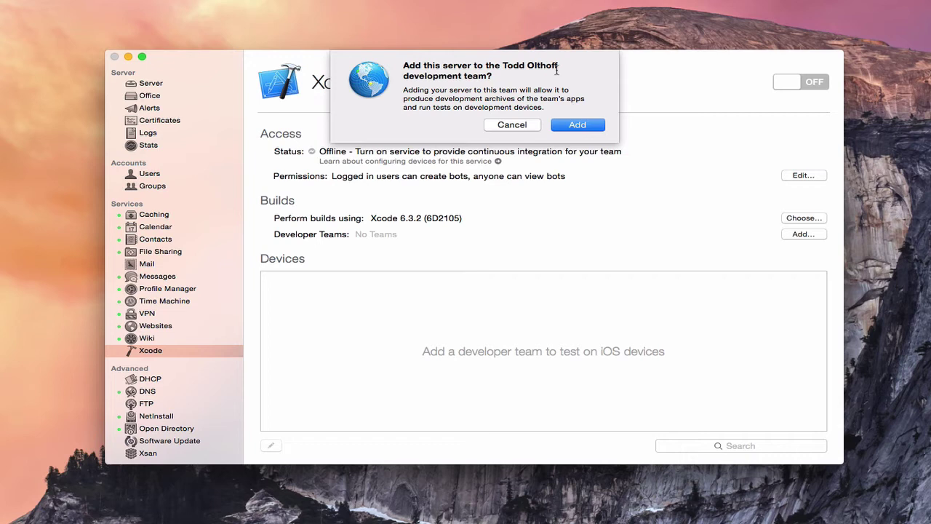
left_click(579, 126)
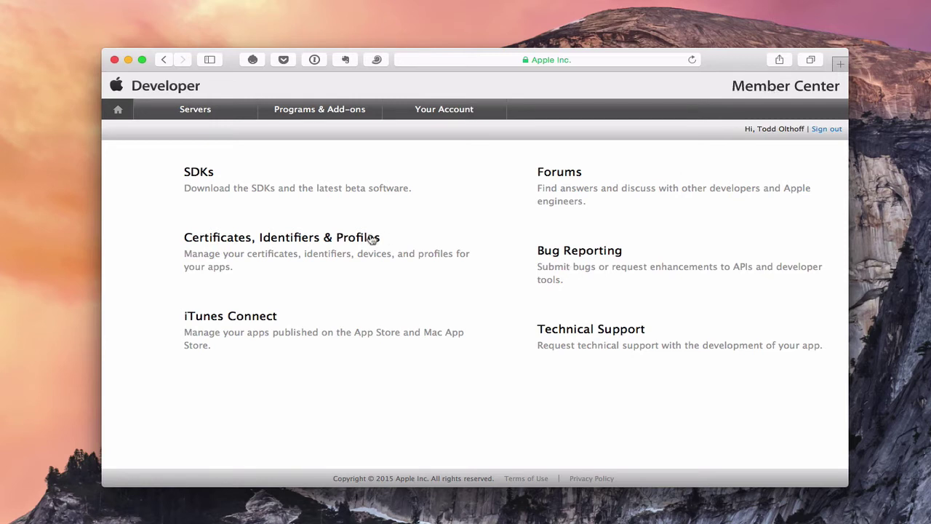
Check the Xcode Server enabled computers in the Apple Developer Member Center, and return to the Xcode service in Server
left_click(192, 112)
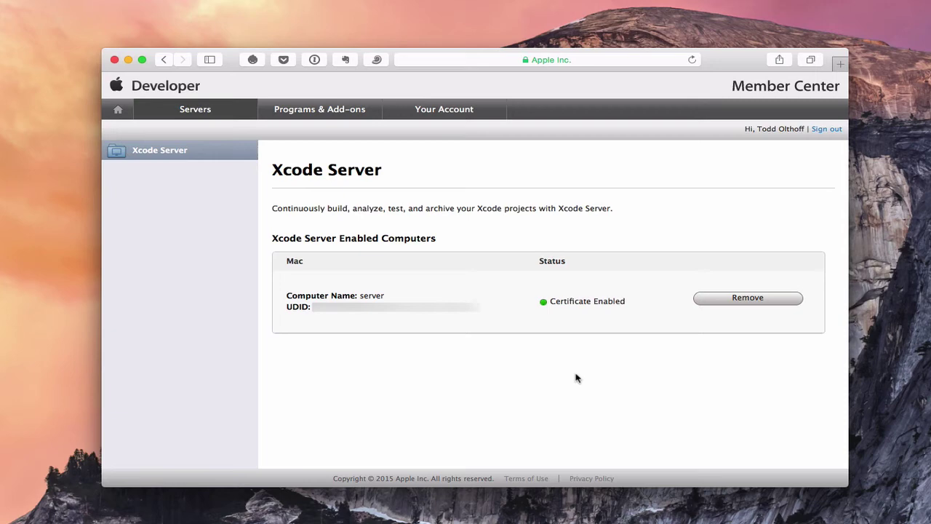
left_click(145, 85)
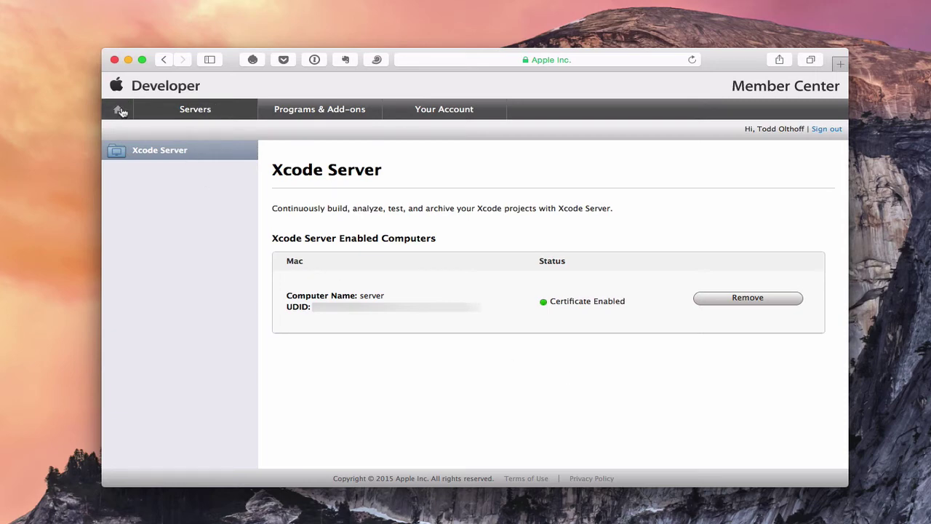
left_click(128, 60)
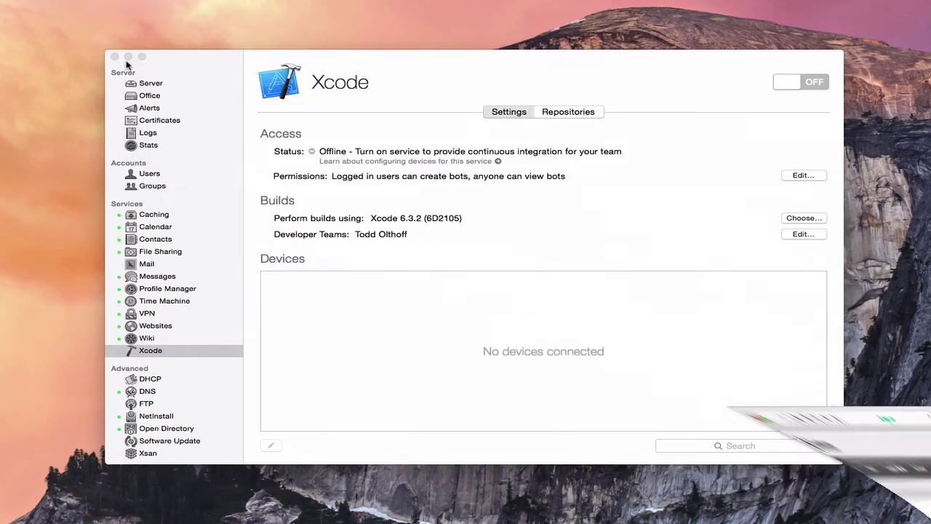
Turn on the Xcode service and allow access to it from the Internet
left_click(429, 76)
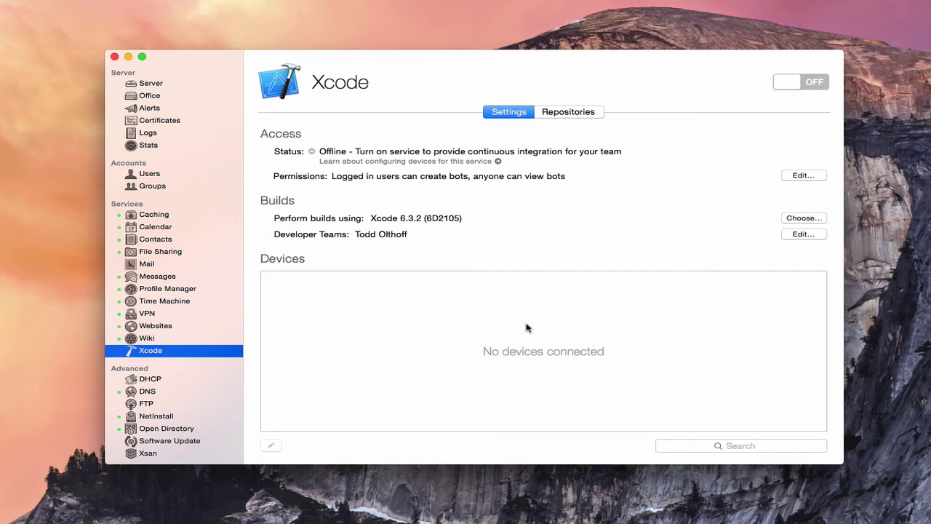
left_click(815, 82)
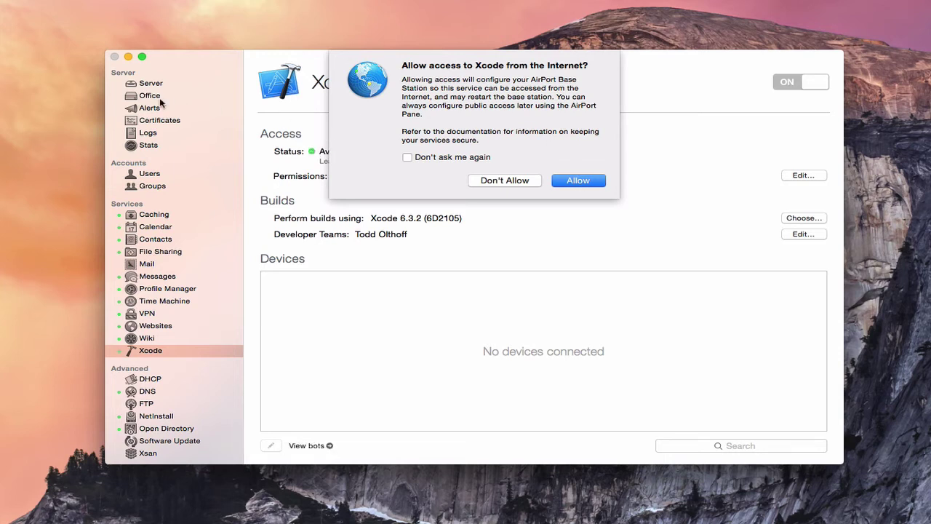
left_click(581, 182)
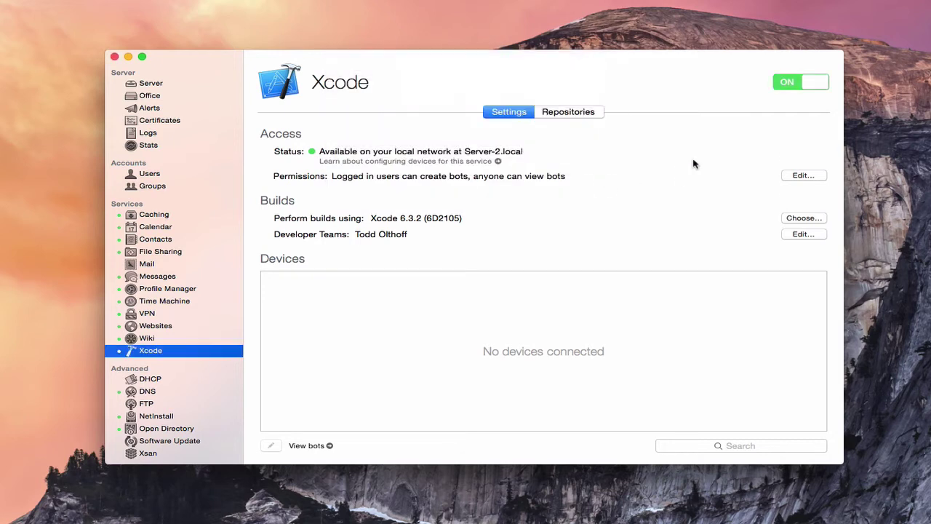
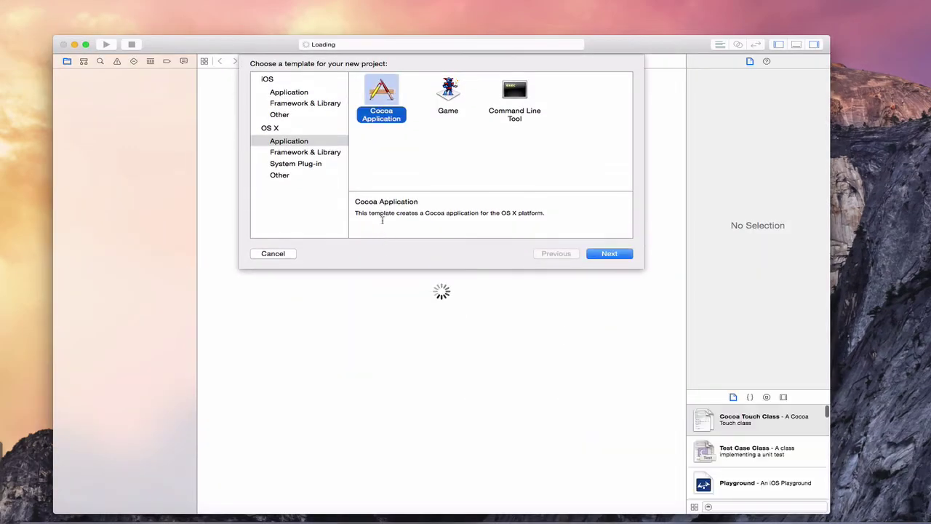
Set up a Cocoa Application project named My App in Objective-C with Core Data, using the developer's full name as organization identifier
left_click(608, 254)
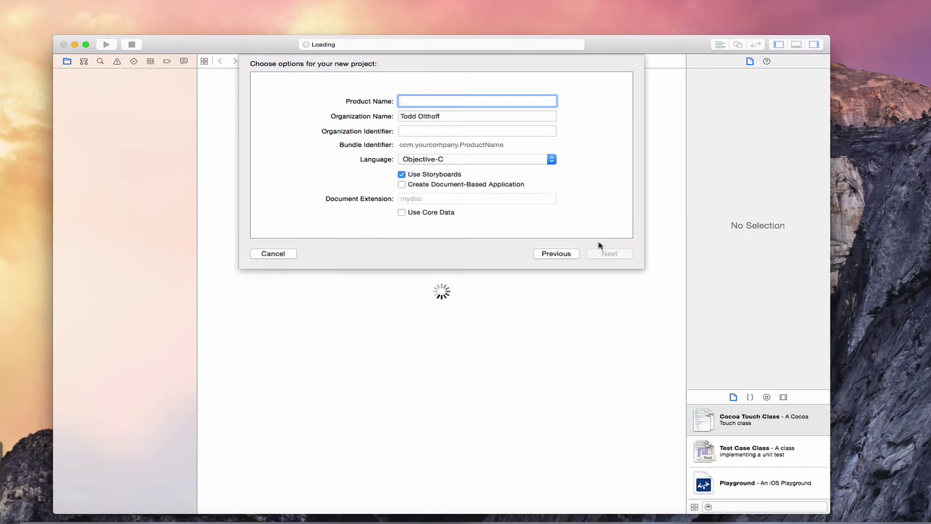
type("My App")
left_click(551, 160)
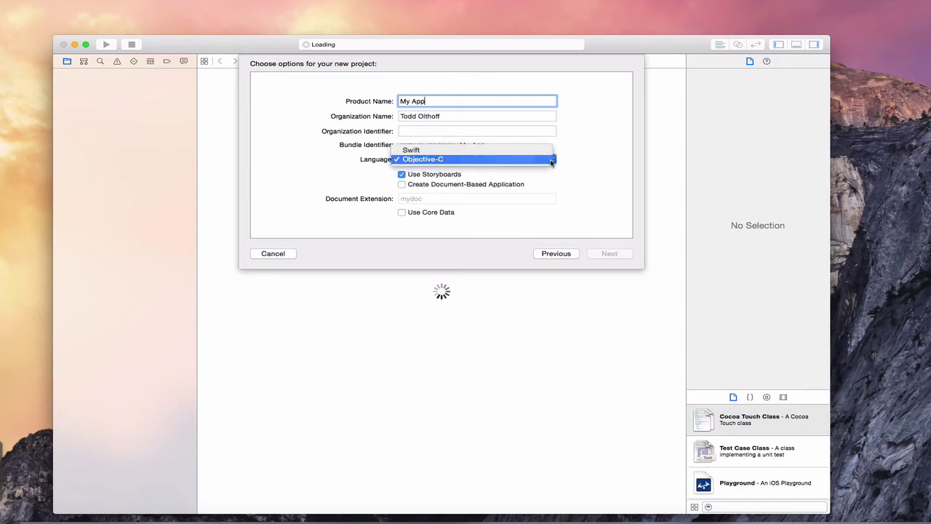
left_click(587, 161)
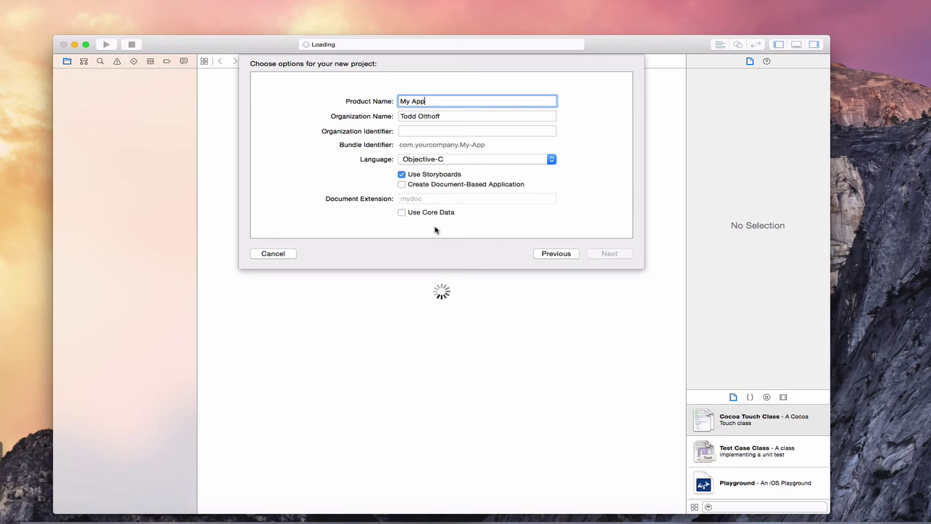
left_click(402, 213)
left_click(415, 131)
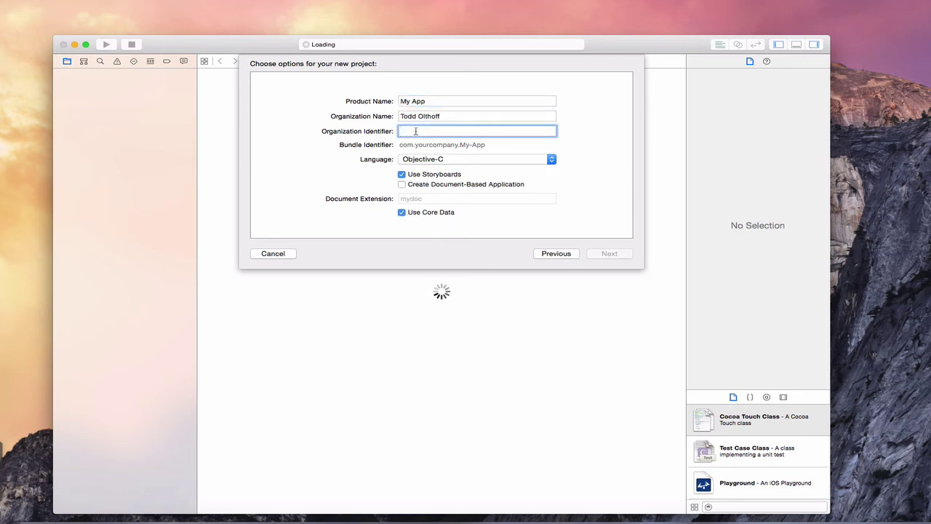
type("Todd Olthoff")
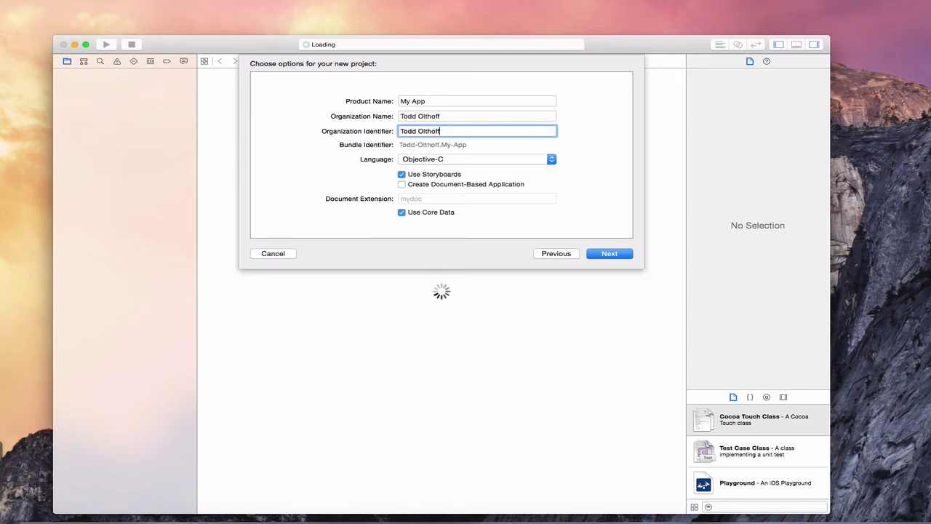
left_click(616, 254)
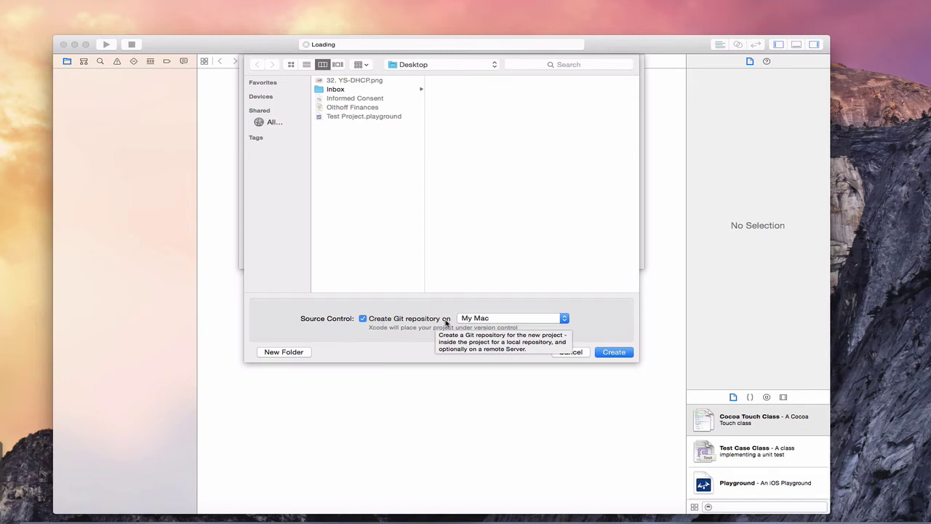
Create the project on the Desktop with a Git repository on My Mac, after checking the other repository locations
left_click(565, 319)
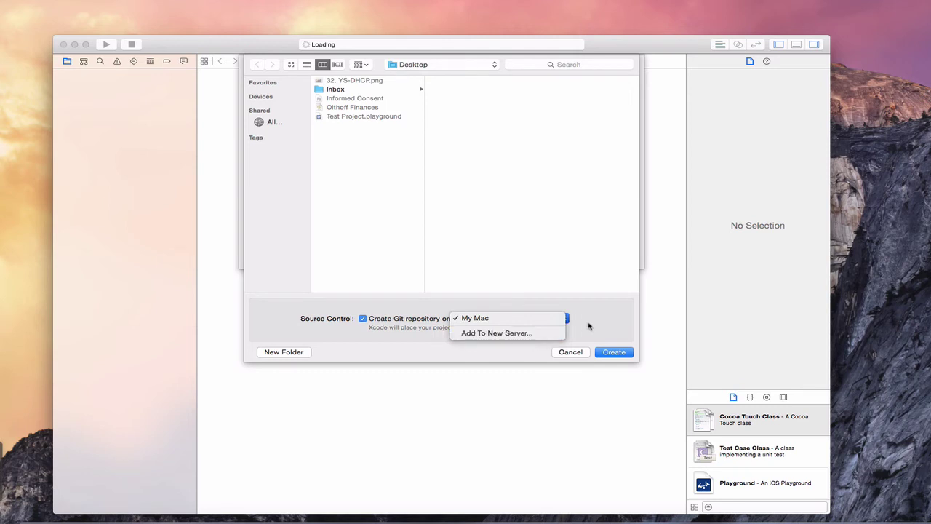
left_click(589, 326)
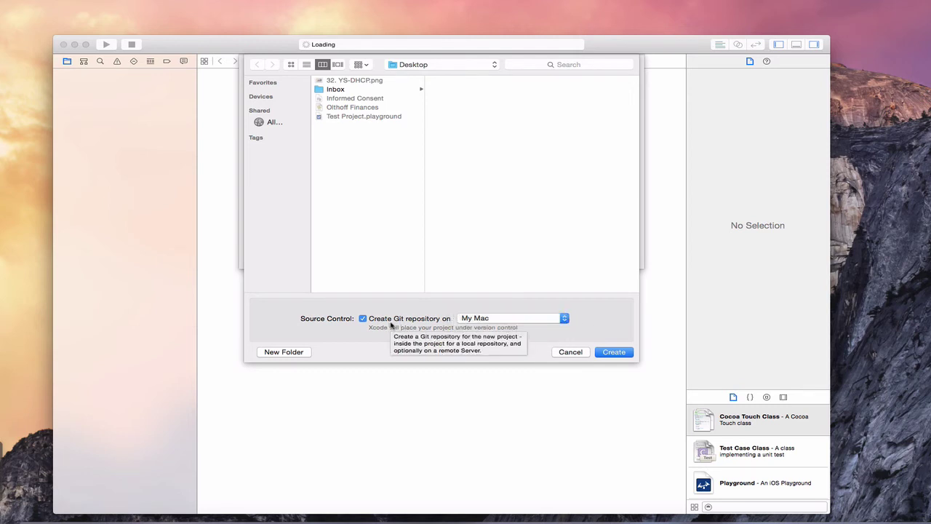
left_click(614, 352)
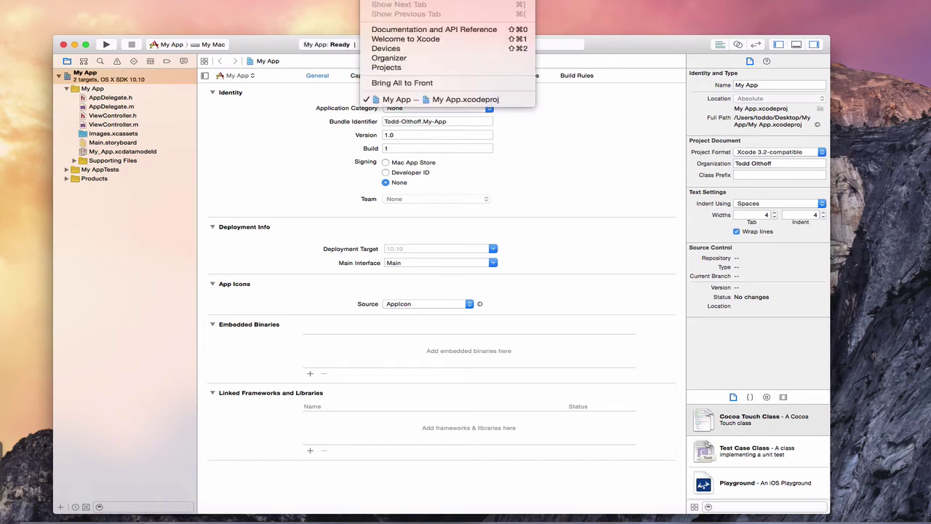
Add a new iPhone 4s simulator running iOS 8.3 to the Xcode devices
left_click(406, 50)
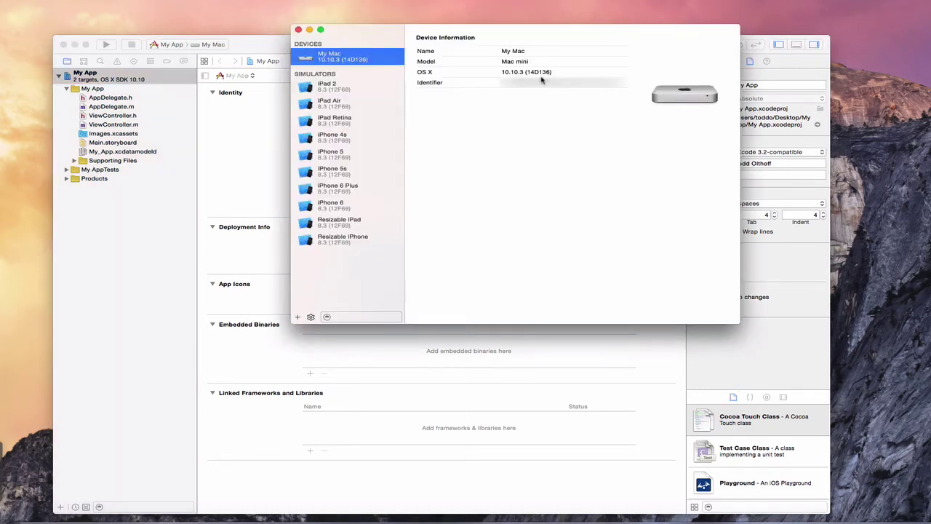
left_click(298, 318)
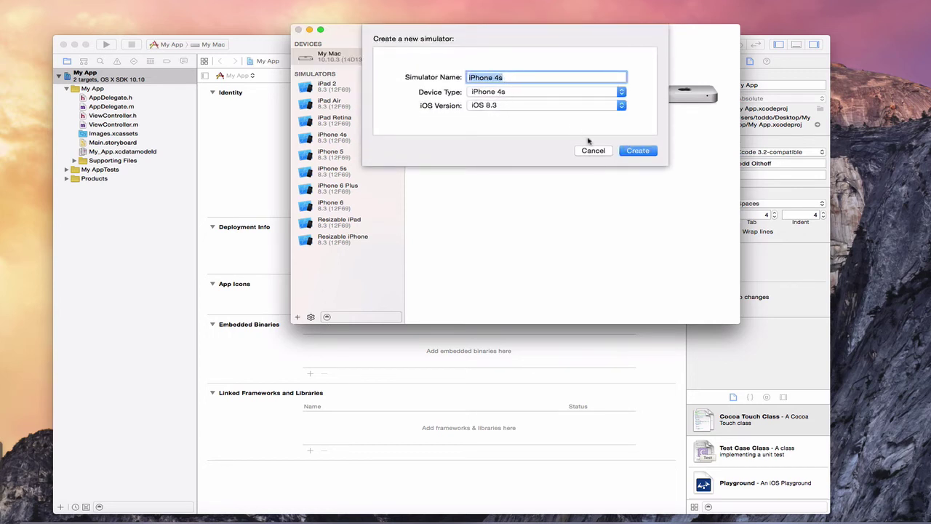
left_click(638, 151)
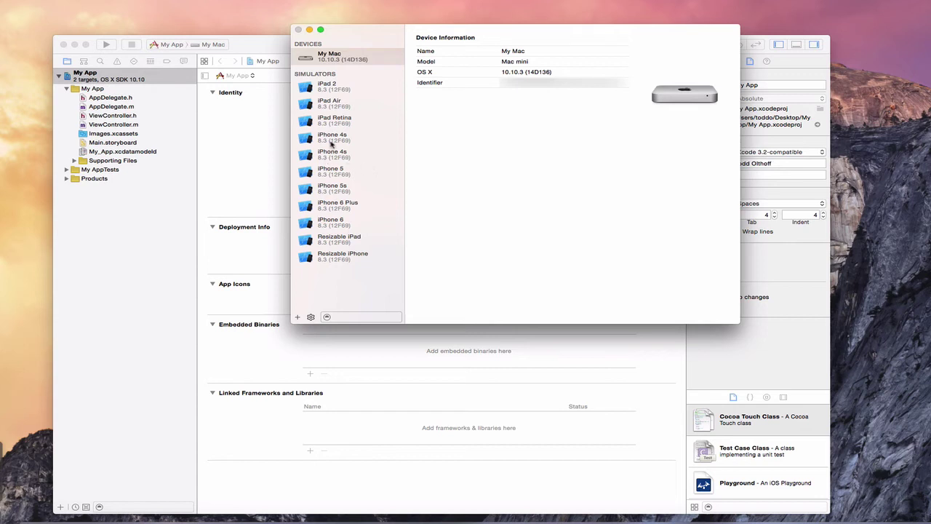
Review the iPad 2 simulator's information and management options, close the devices window and return to the Xcode service in Server
left_click(328, 88)
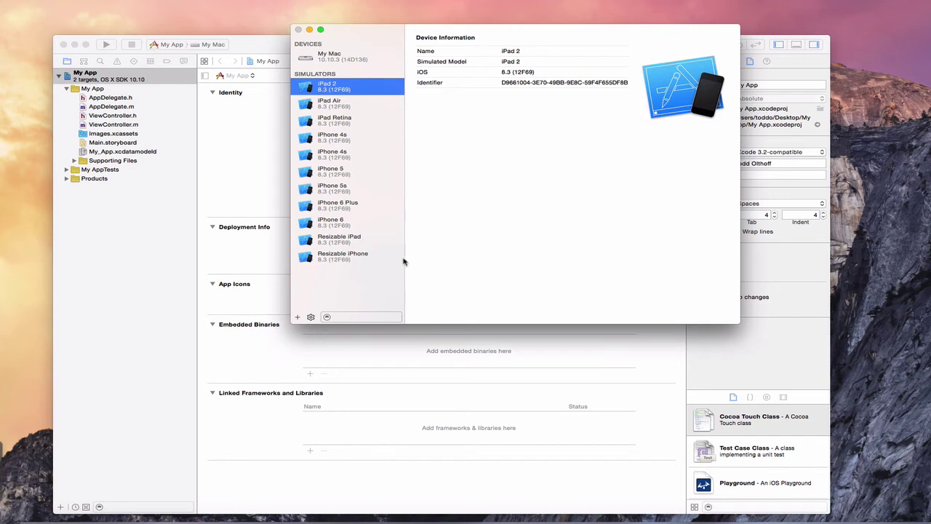
left_click(310, 318)
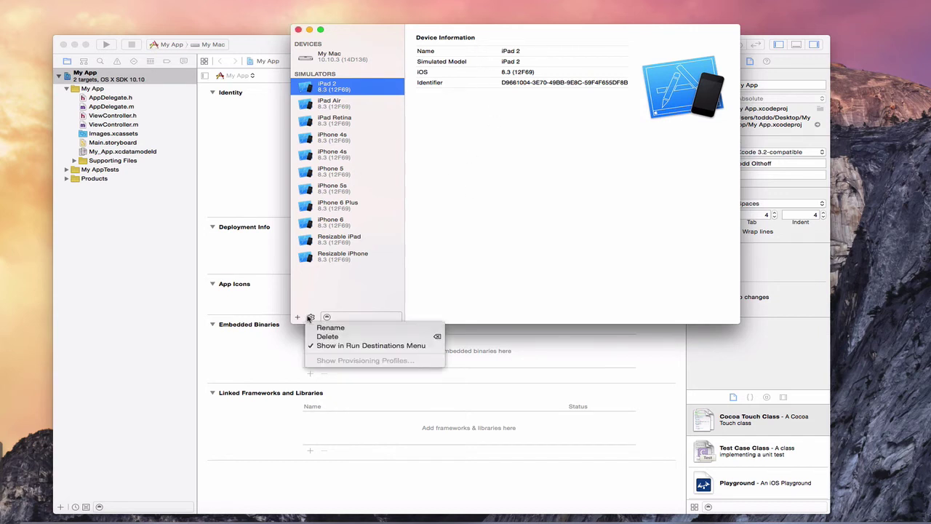
left_click(309, 318)
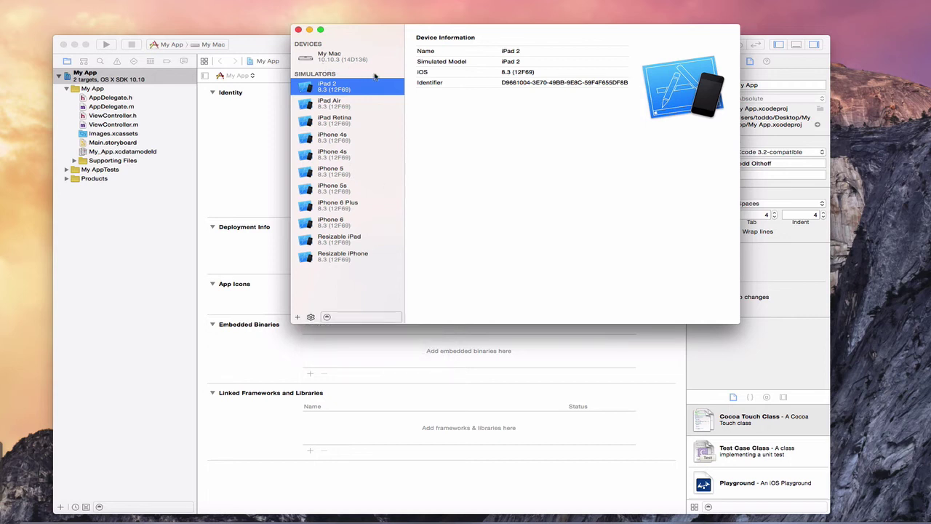
left_click(298, 30)
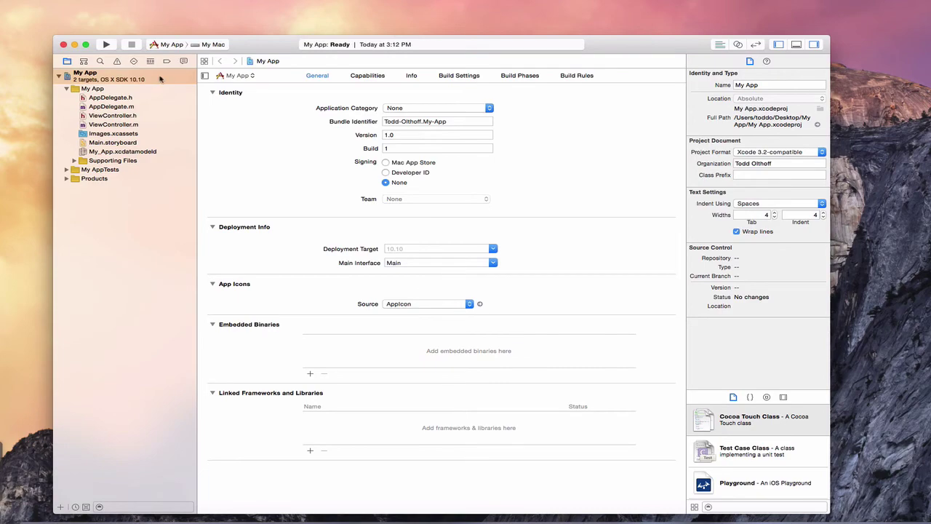
left_click(74, 45)
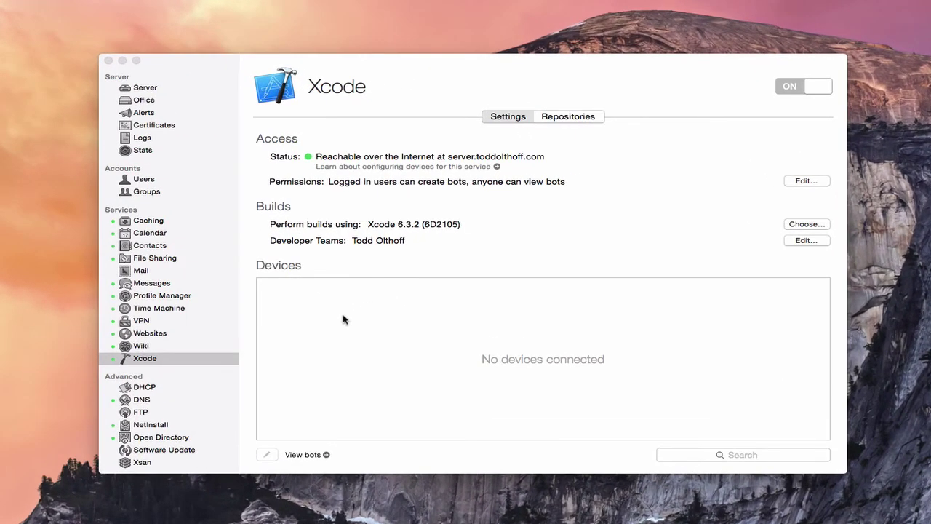
left_click(344, 318)
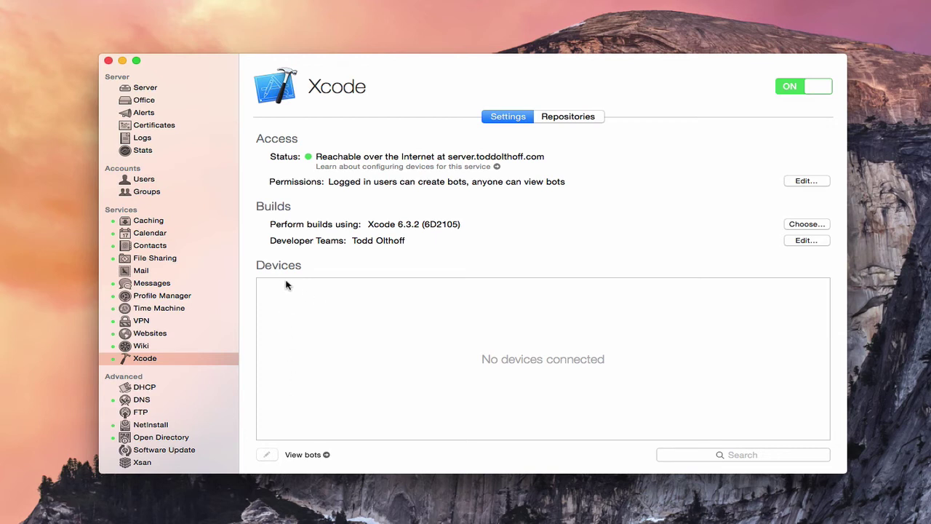
View the server's bots page and its bot creation help link in the browser, and return to the Xcode service in Server
left_click(326, 455)
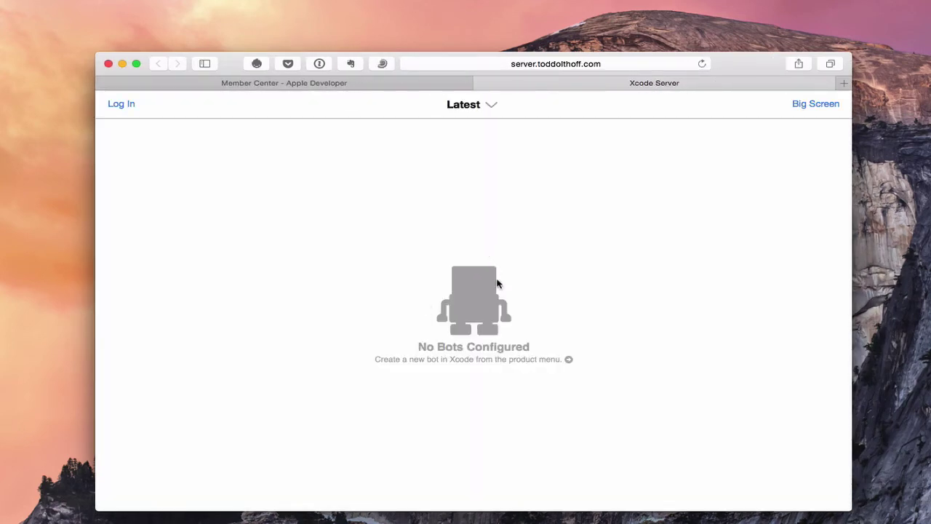
left_click(569, 361)
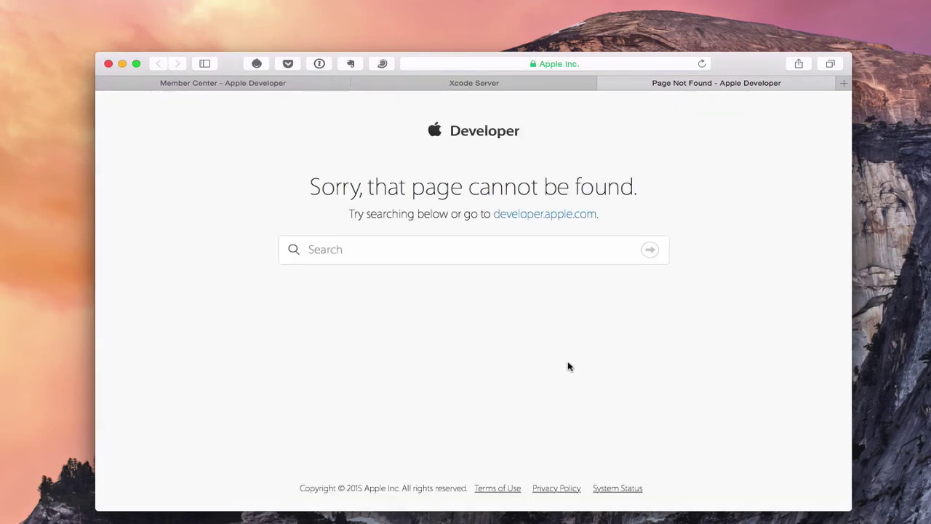
left_click(605, 85)
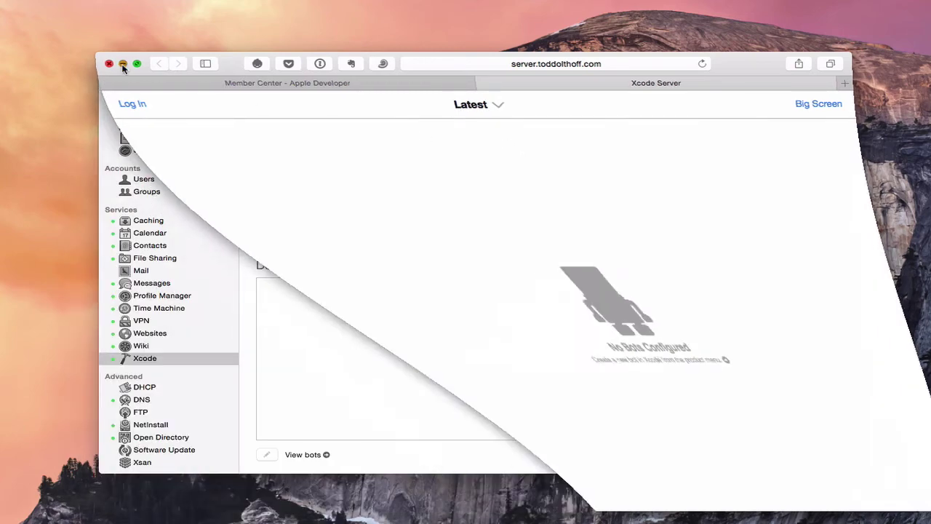
left_click(542, 78)
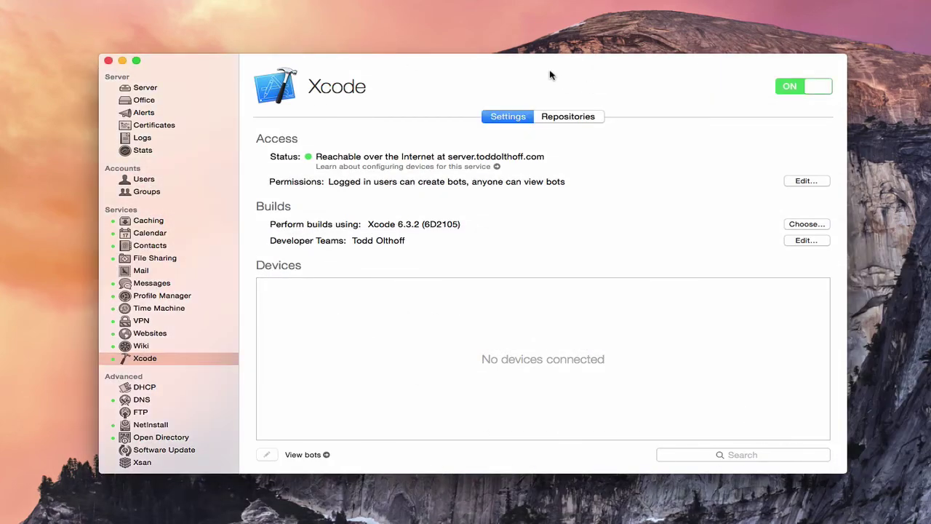
Review the Xcode service's repository access protocols and the choices for who can create repositories, dismissing both without changes
left_click(568, 117)
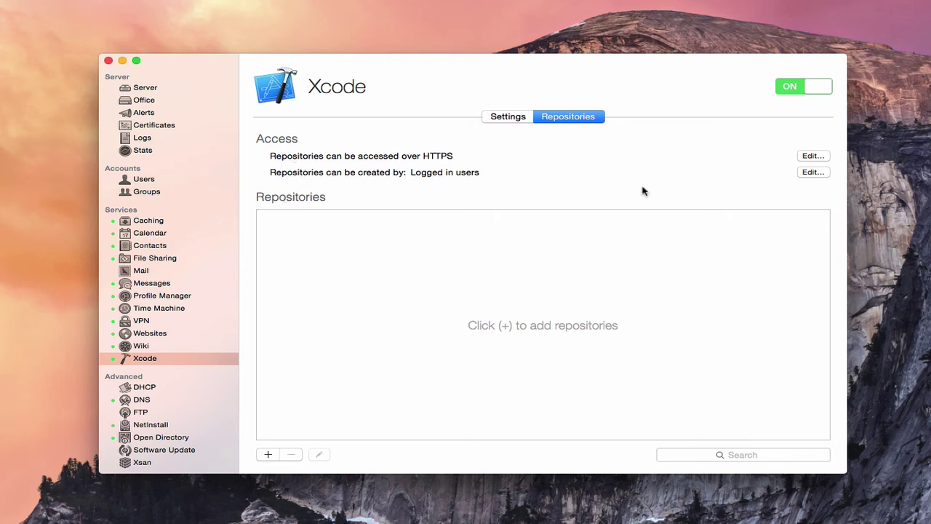
left_click(812, 156)
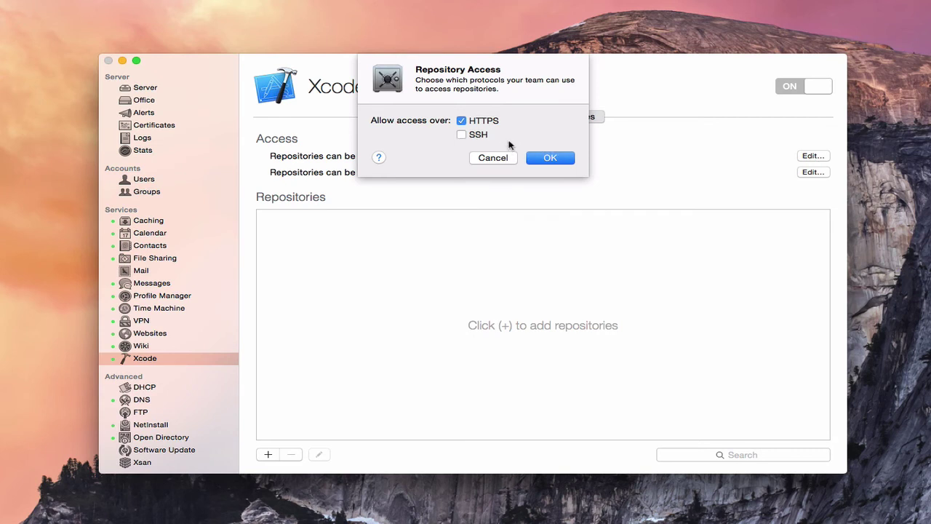
left_click(493, 158)
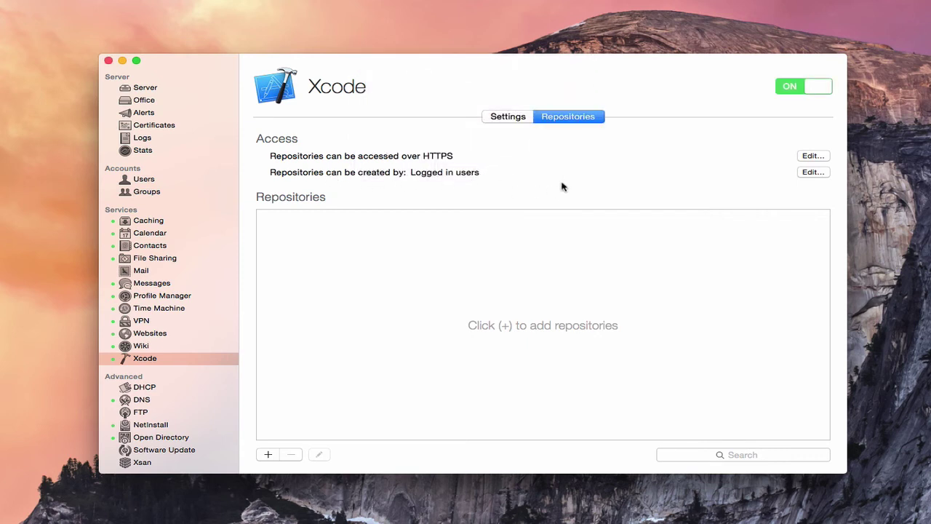
left_click(812, 172)
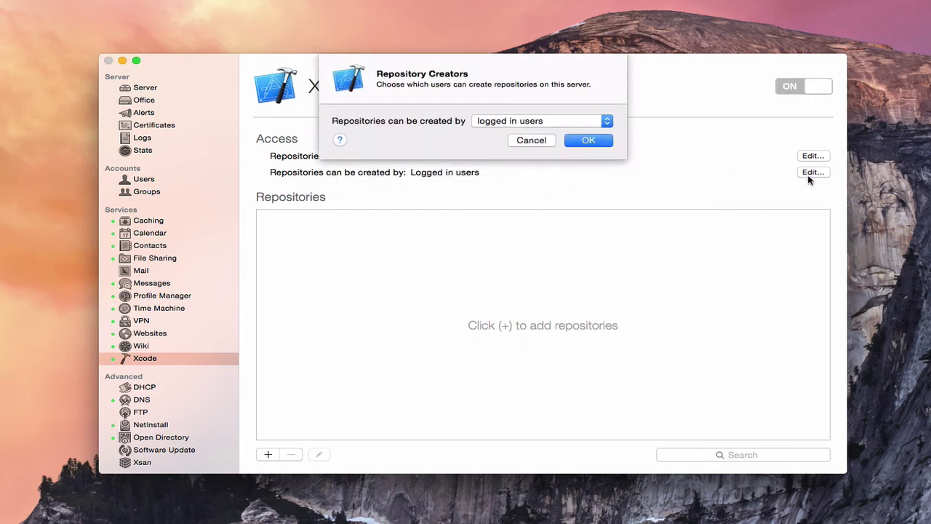
left_click(606, 121)
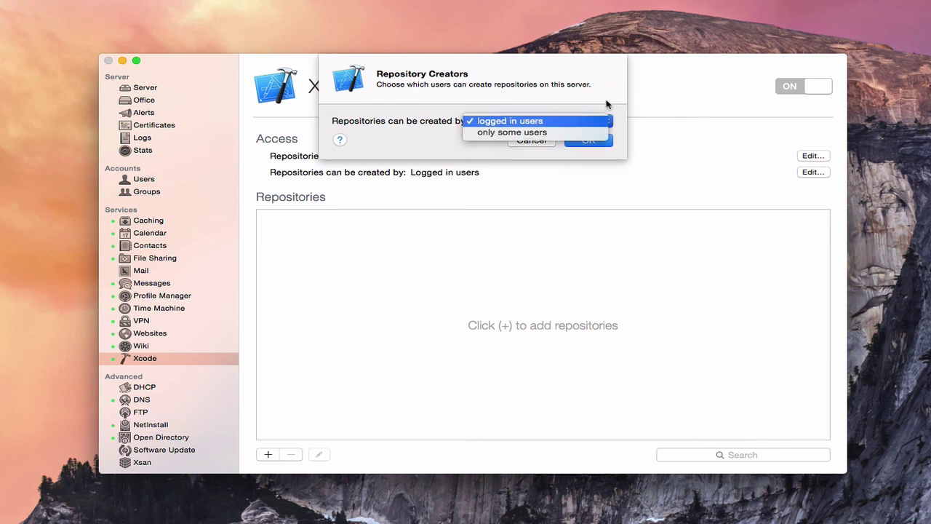
left_click(607, 102)
left_click(529, 141)
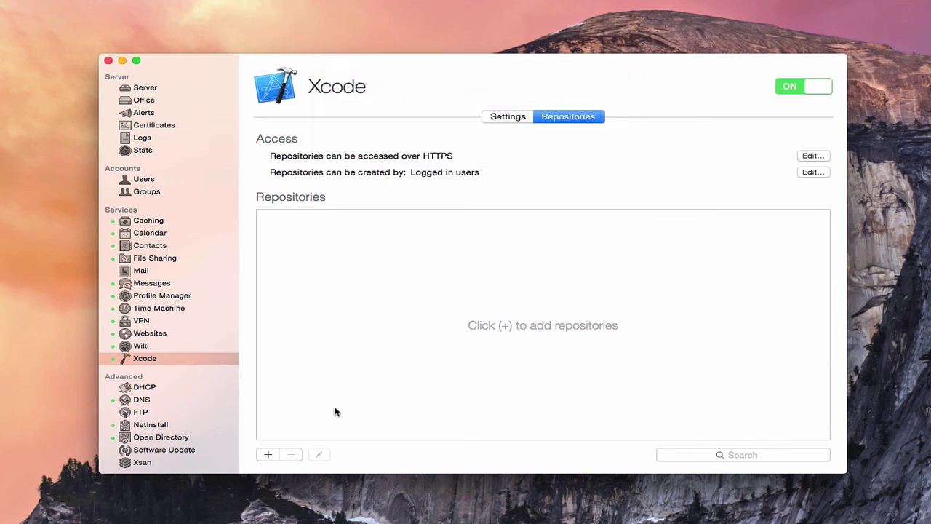
Create a hosted repository named MyApp, keeping SSH modification by logged in users and HTTPS read and write access allowed
left_click(268, 454)
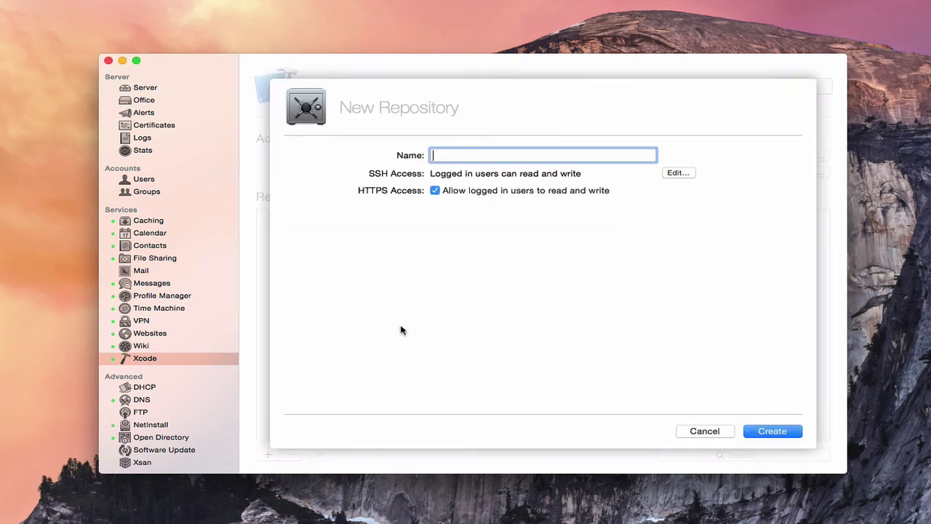
type("MyApp")
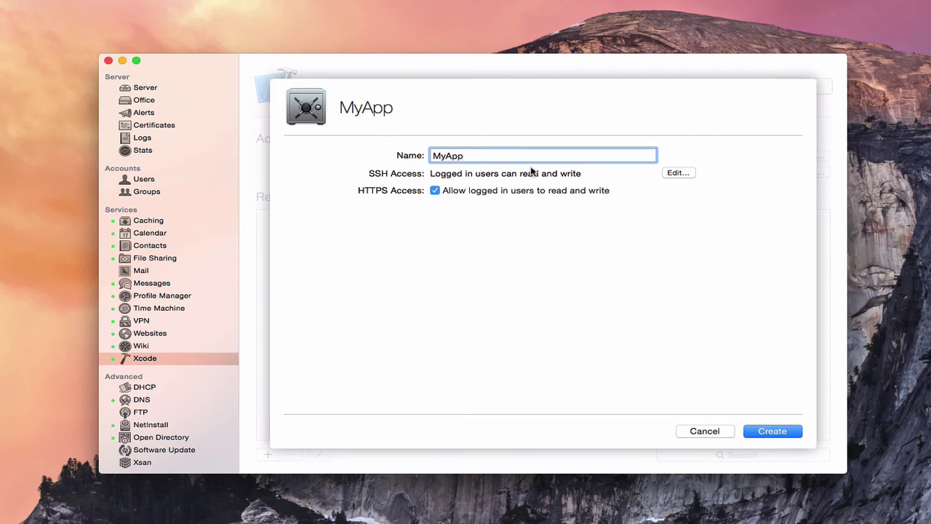
left_click(678, 174)
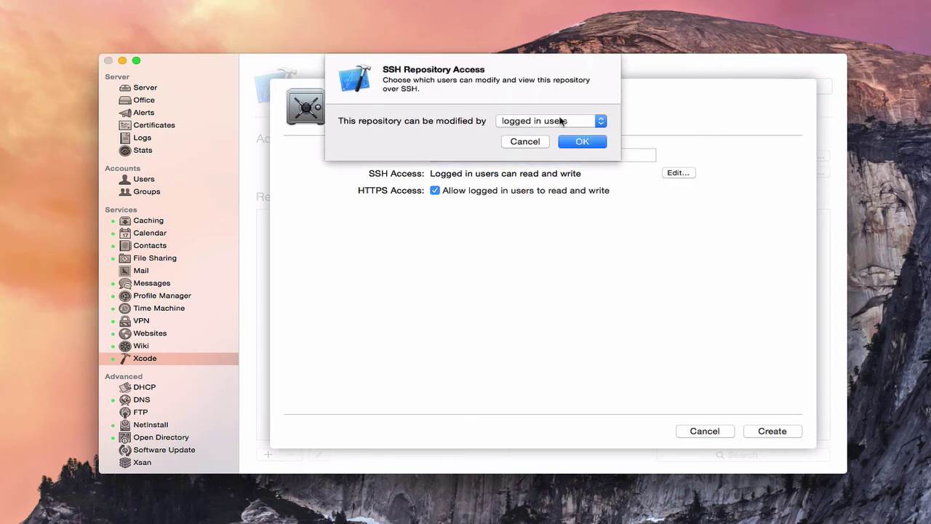
left_click(602, 120)
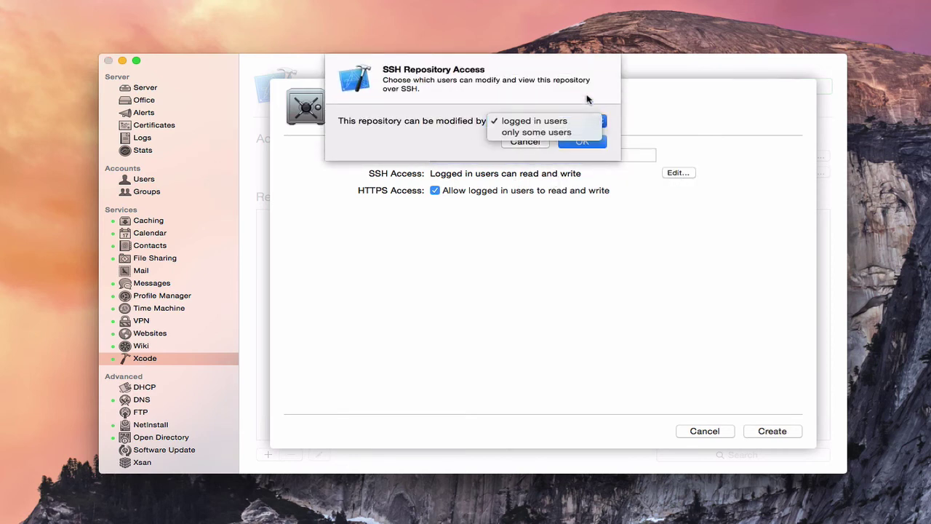
left_click(598, 98)
left_click(582, 141)
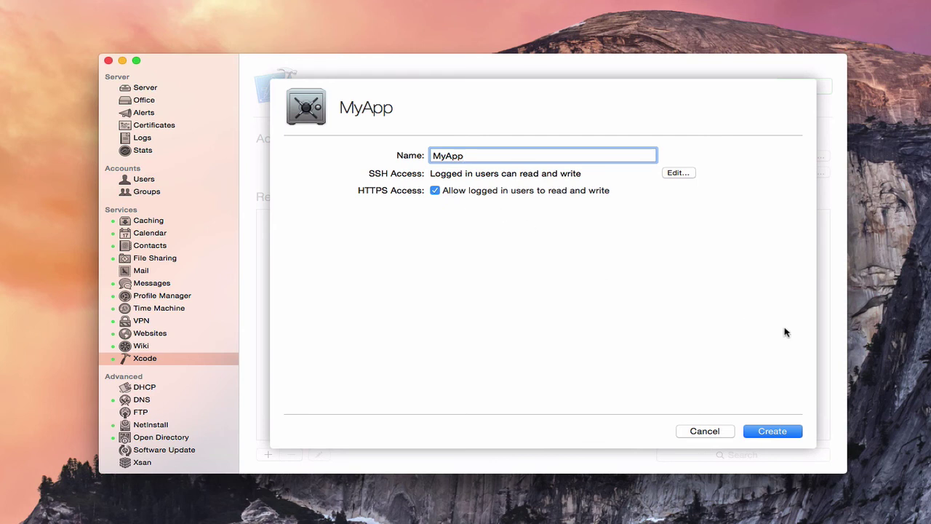
left_click(774, 430)
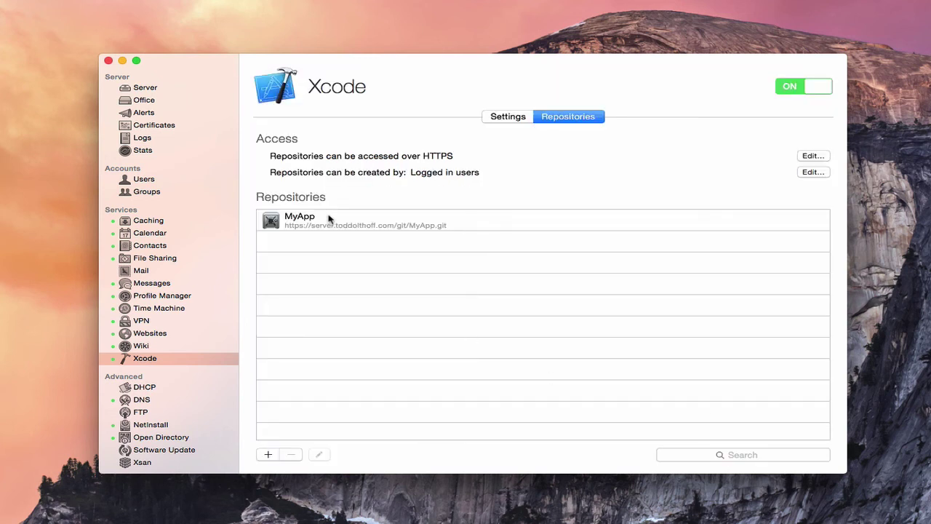
Review the MyApp repository's details, open its path in the server's storage, and examine the files in the HostedRepositories folder
left_click(325, 227)
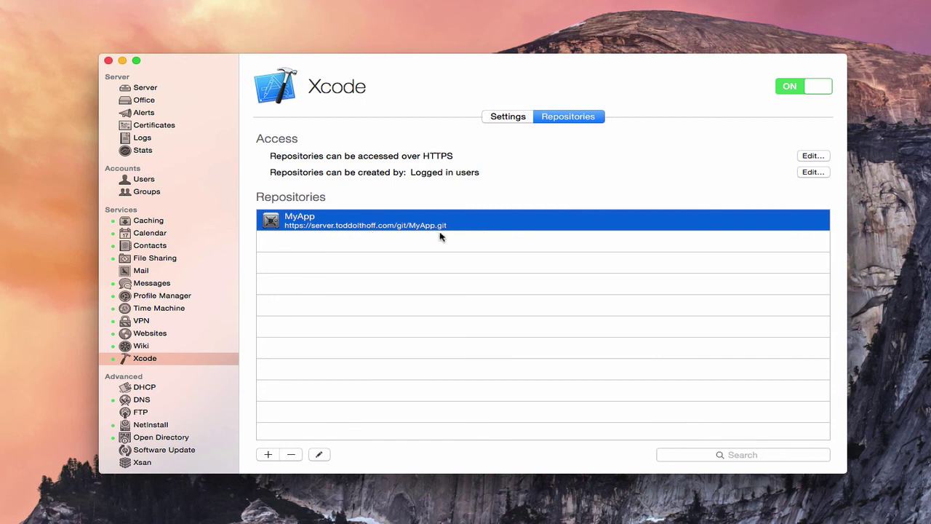
left_click(317, 455)
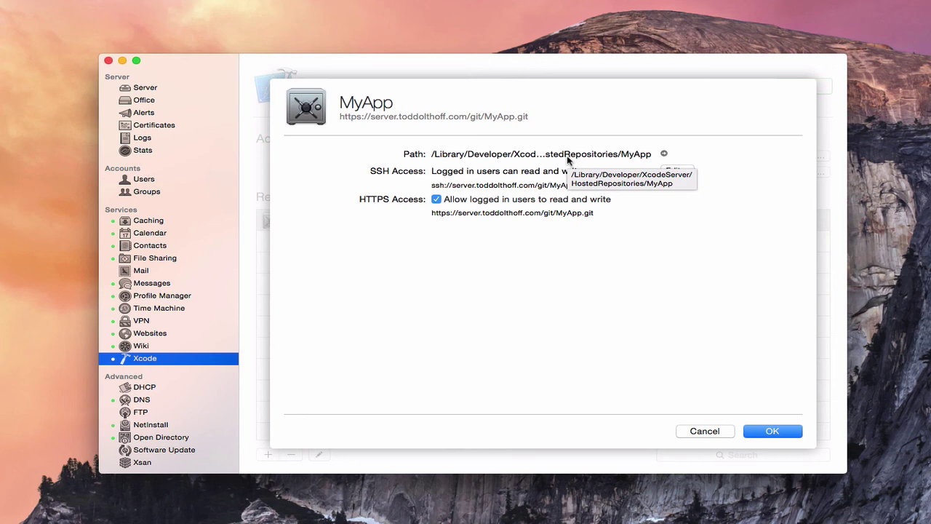
left_click(664, 154)
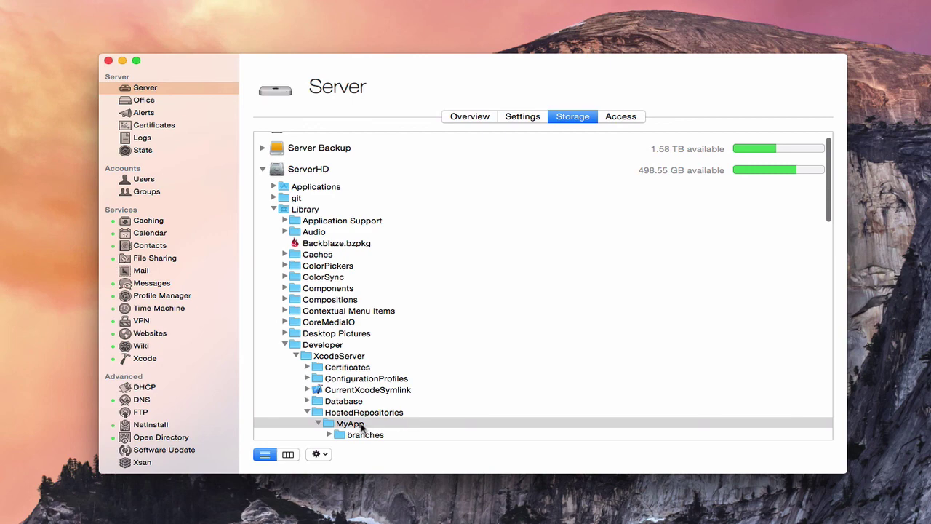
scroll(427, 415, "down", 3)
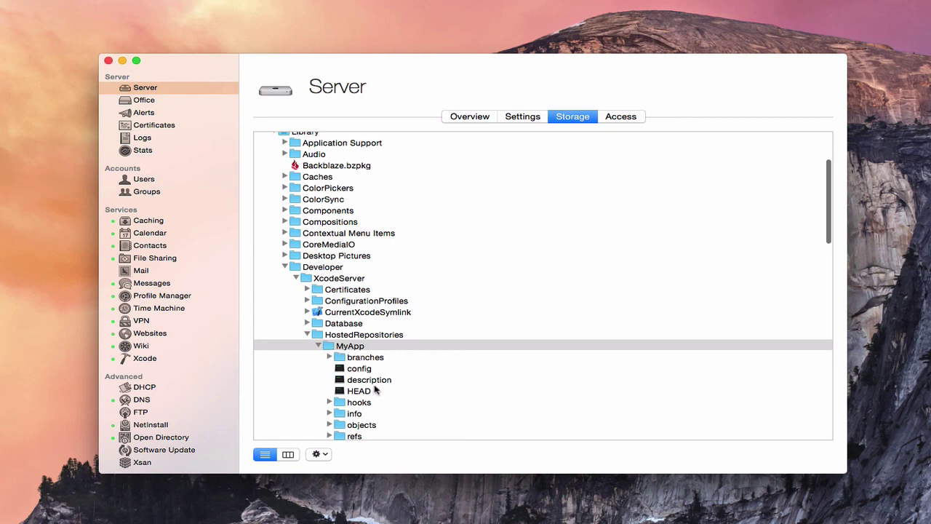
scroll(377, 392, "down", 3)
scroll(377, 393, "up", 2)
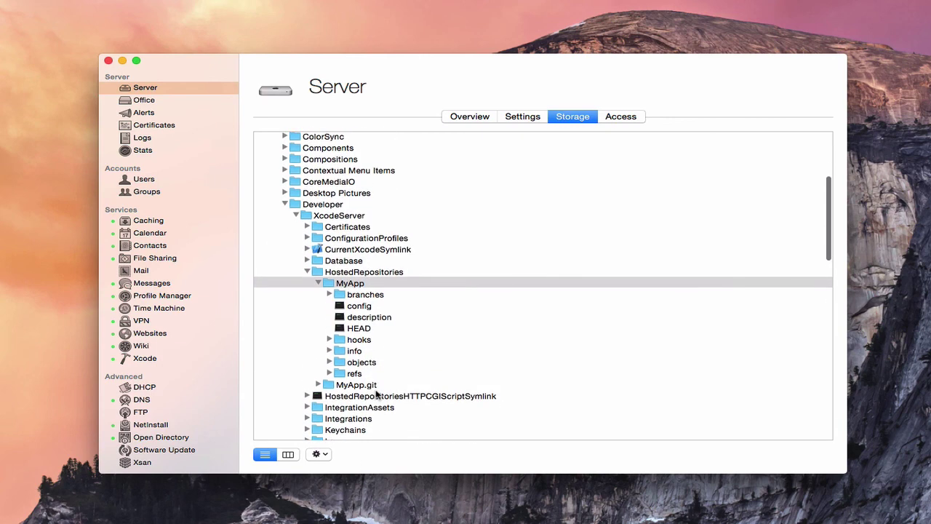
scroll(377, 393, "up", 4)
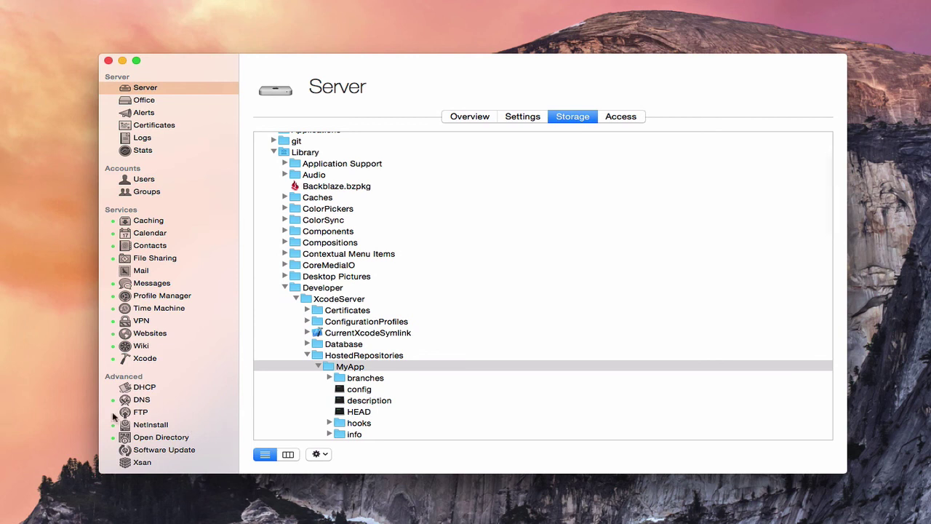
Return to the Xcode service's repository list, select and deselect MyApp, and show the service's general settings
left_click(144, 359)
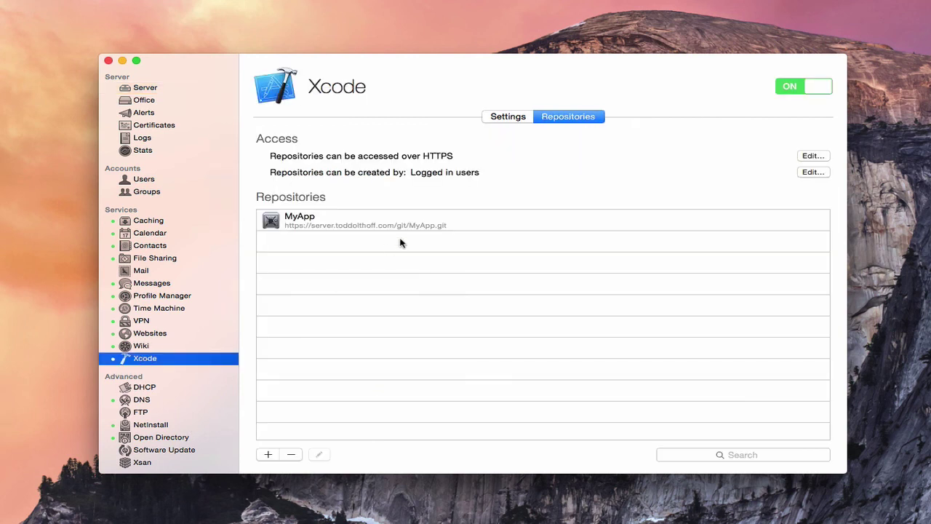
left_click(289, 220)
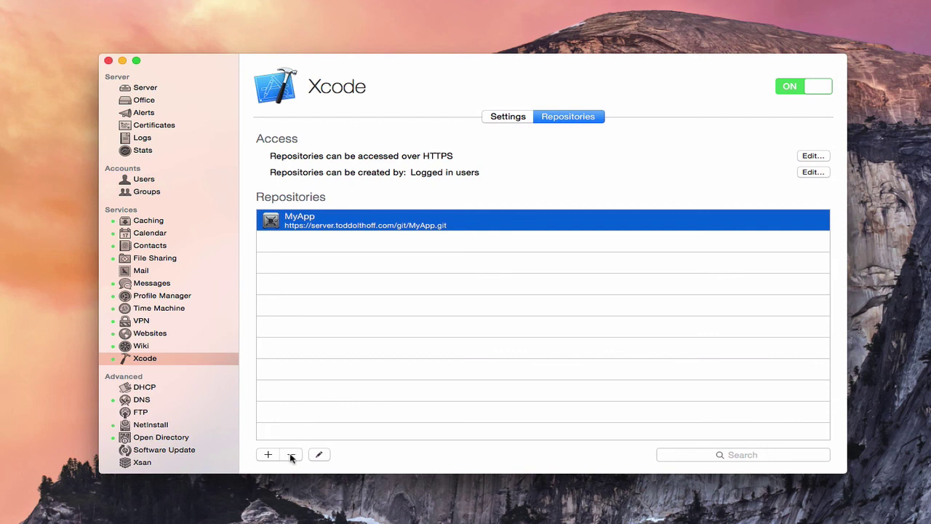
left_click(458, 237)
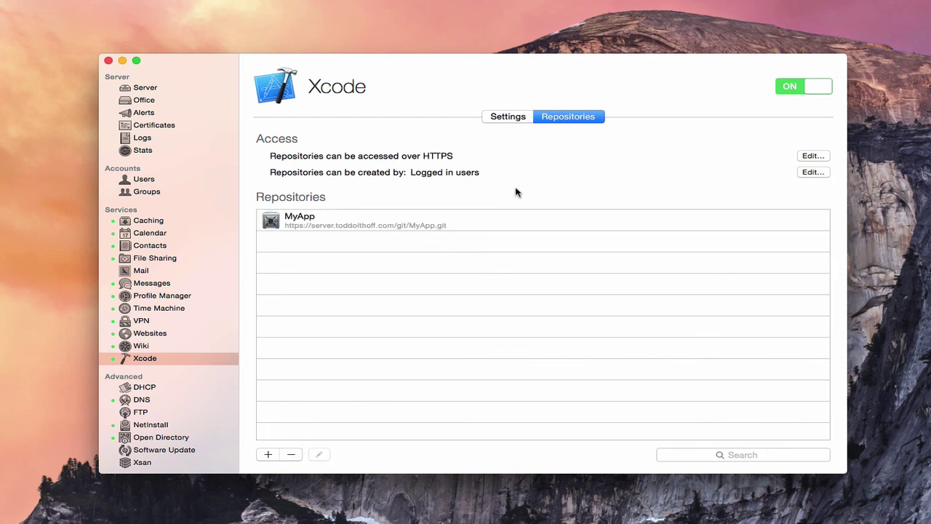
left_click(512, 119)
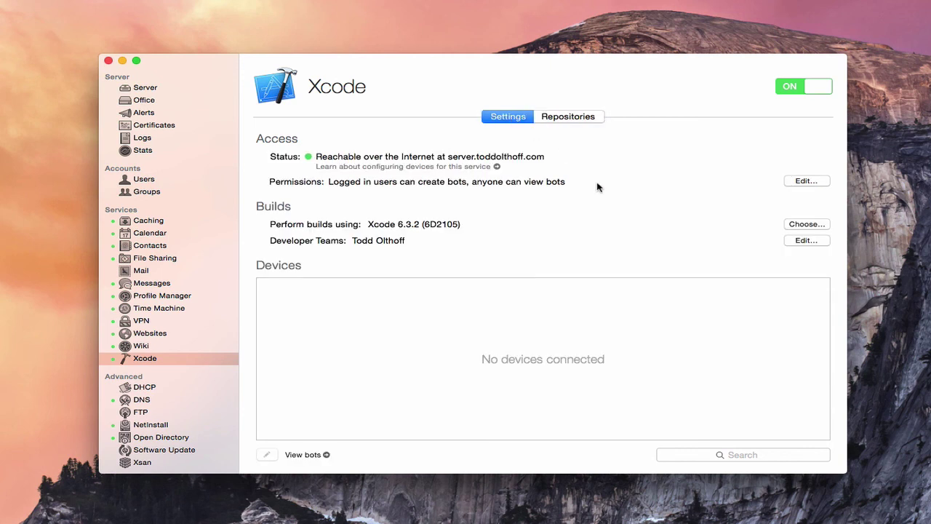